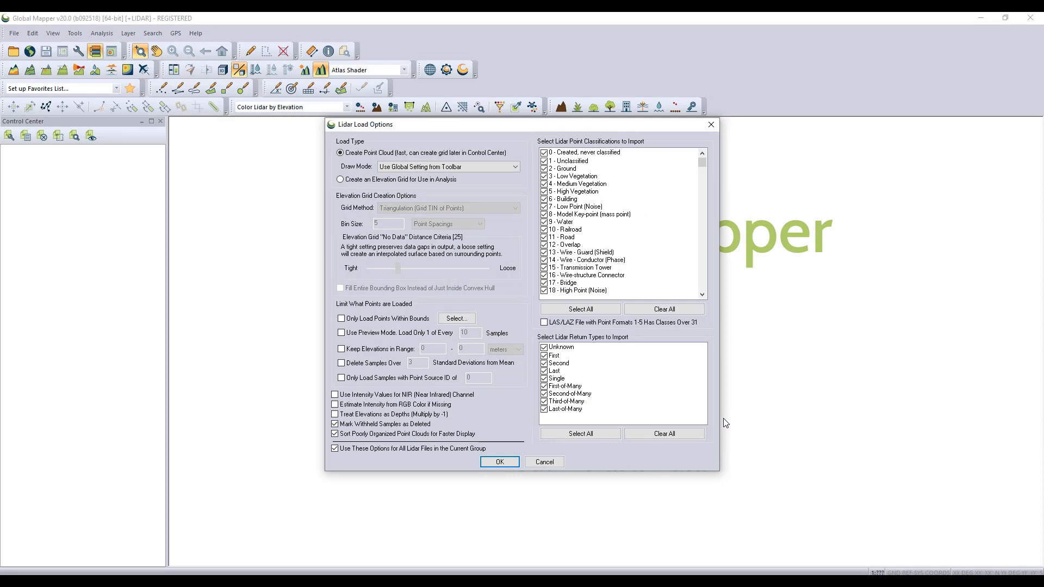
Load the lidar files with all point classifications and all return types selected for import
{"action": "left_click", "coordinate": [606, 310]}
{"action": "left_click", "coordinate": [592, 434]}
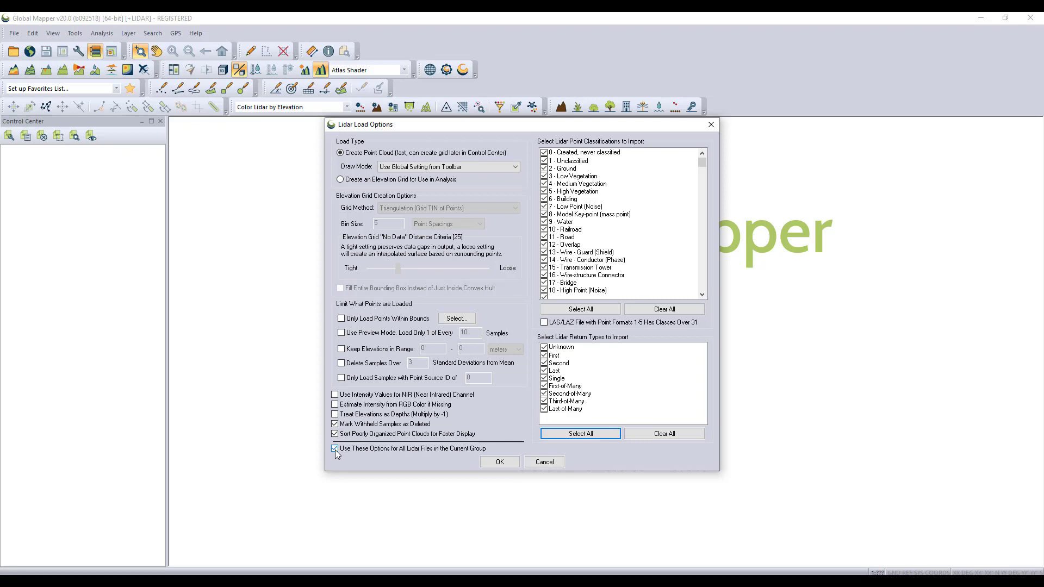
{"action": "left_click", "coordinate": [492, 463]}
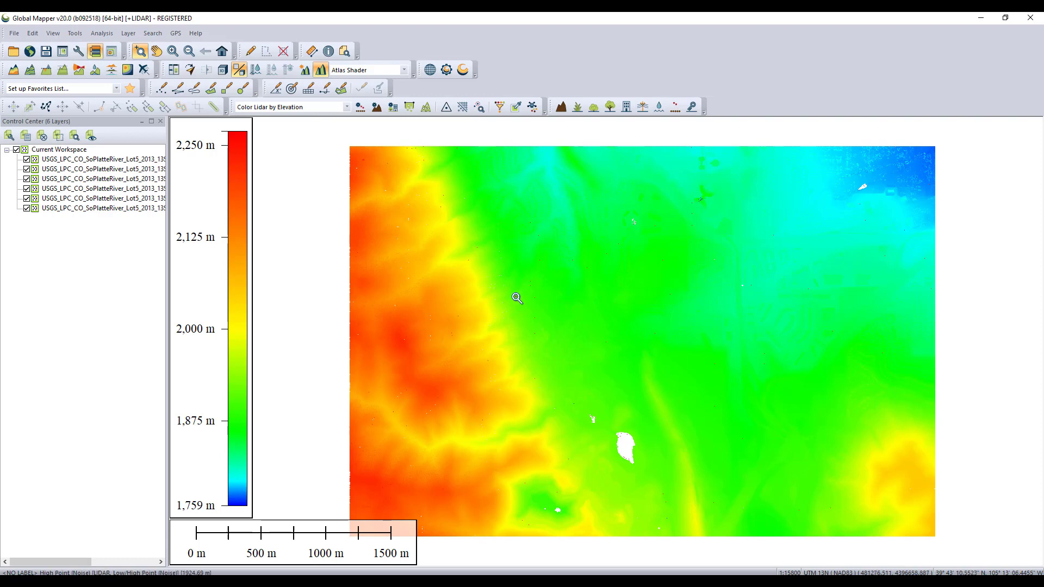
Enable all lidar classifications in the display filter settings and apply them
{"action": "left_click", "coordinate": [500, 108]}
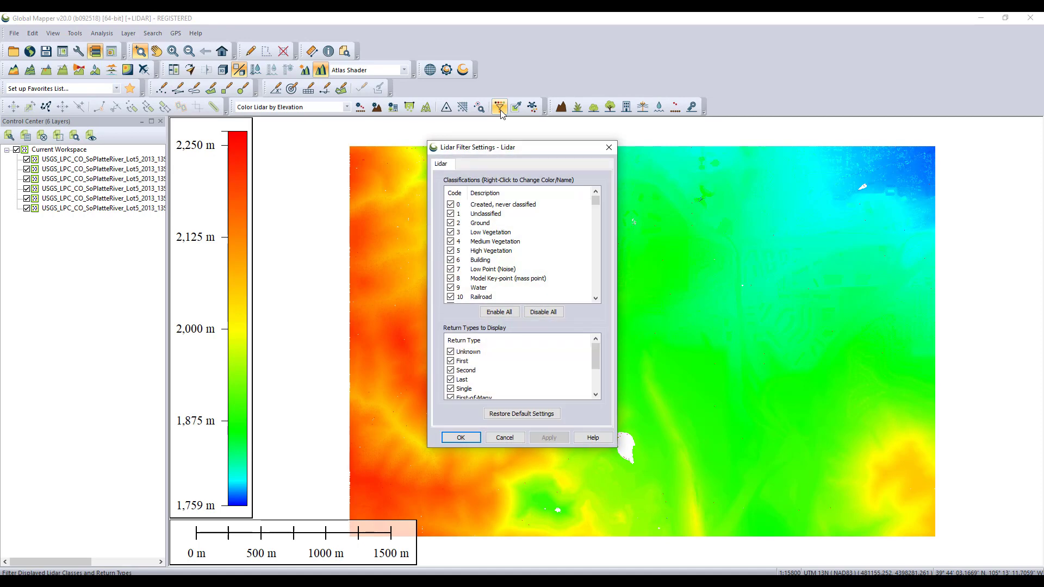
{"action": "left_click", "coordinate": [499, 312]}
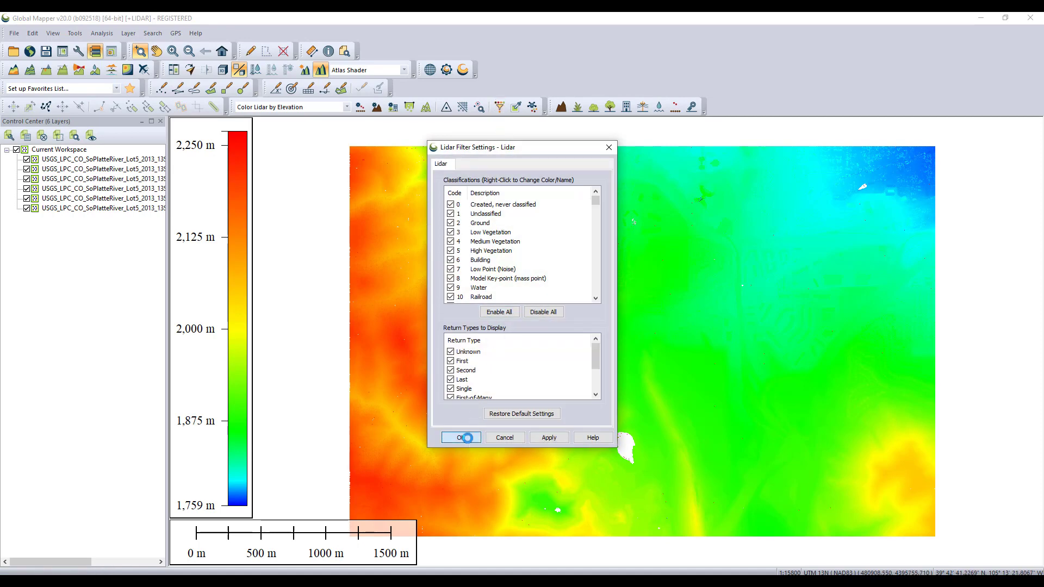
{"action": "left_click", "coordinate": [461, 438]}
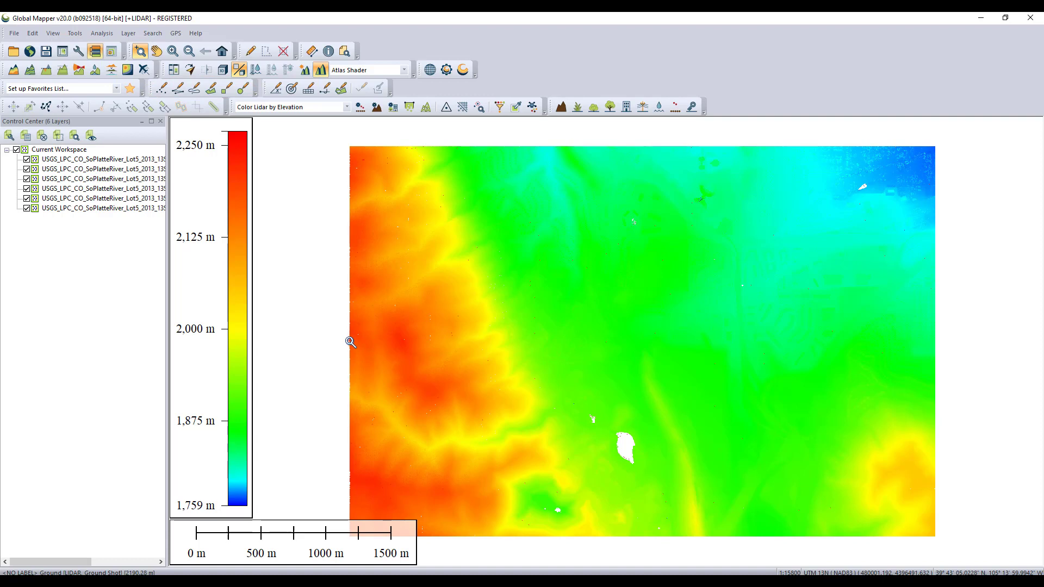
{"action": "left_click", "coordinate": [53, 34]}
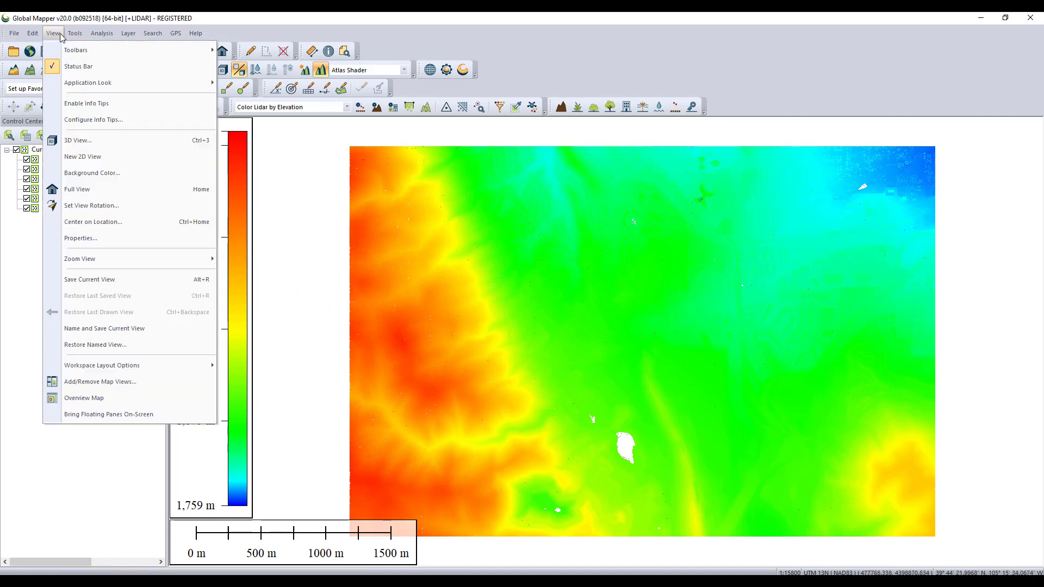
{"action": "mouse_move", "coordinate": [132, 52]}
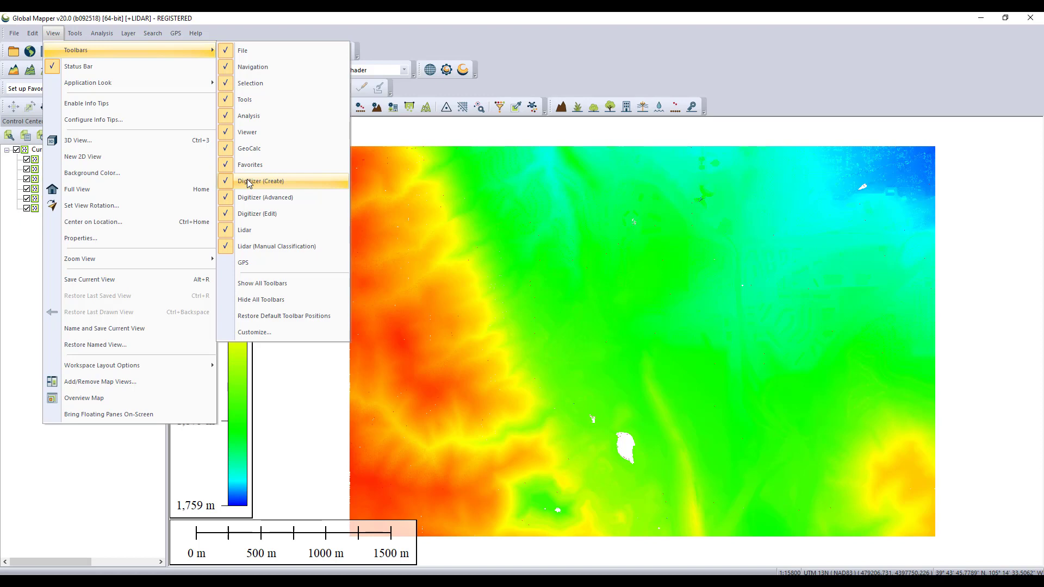
{"action": "left_click", "coordinate": [400, 92]}
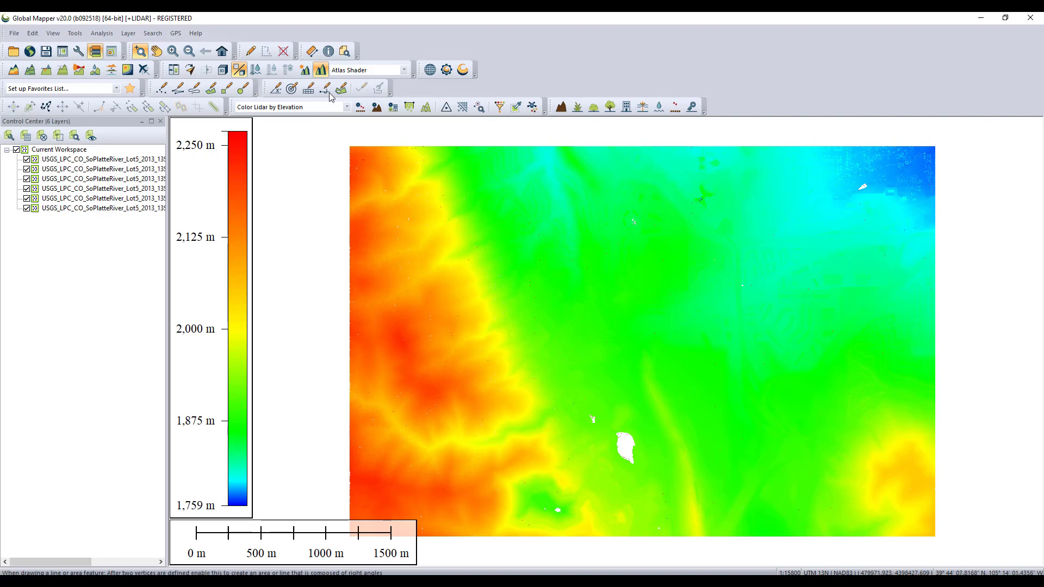
Draw a four-vertex area feature covering the eastern part of the lidar extent
{"action": "left_click", "coordinate": [213, 92]}
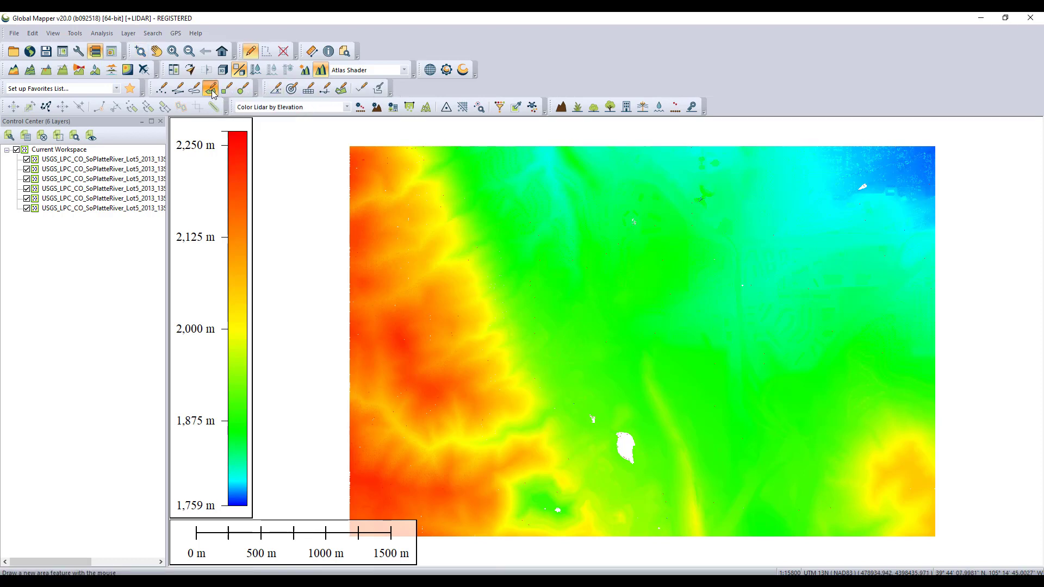
{"action": "left_click", "coordinate": [394, 139]}
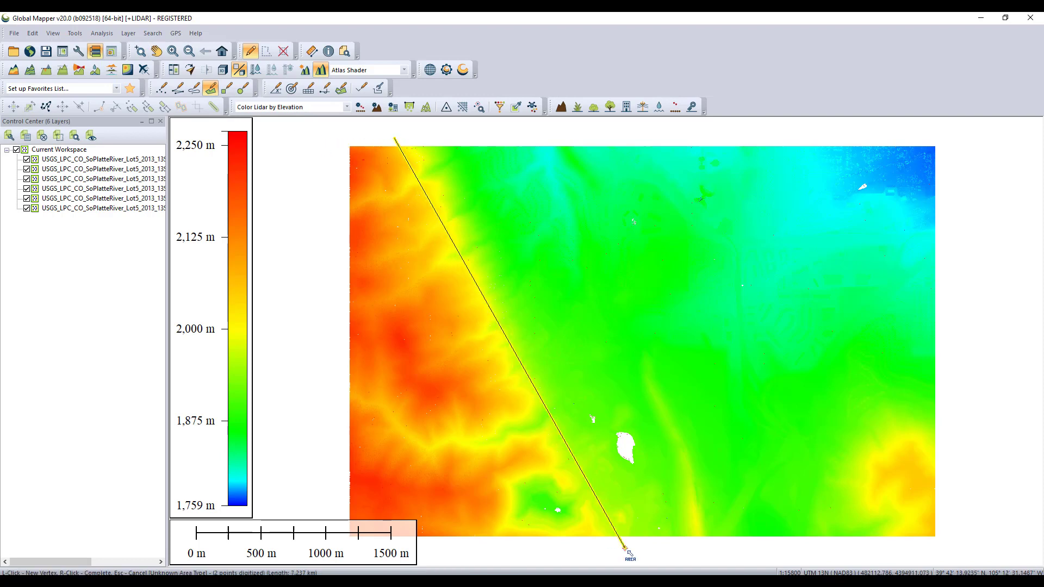
{"action": "left_click", "coordinate": [568, 544]}
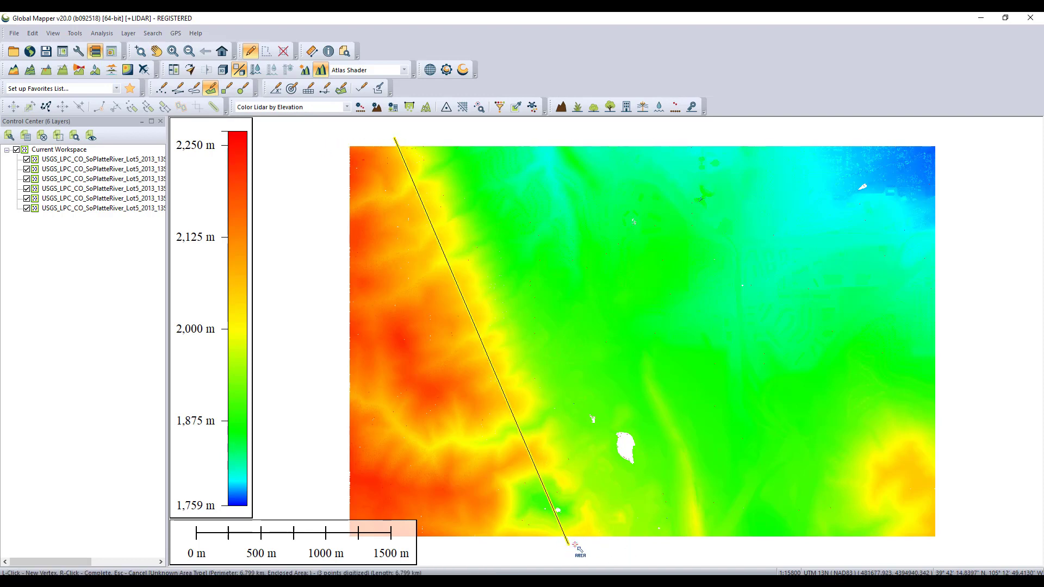
{"action": "left_click", "coordinate": [952, 544]}
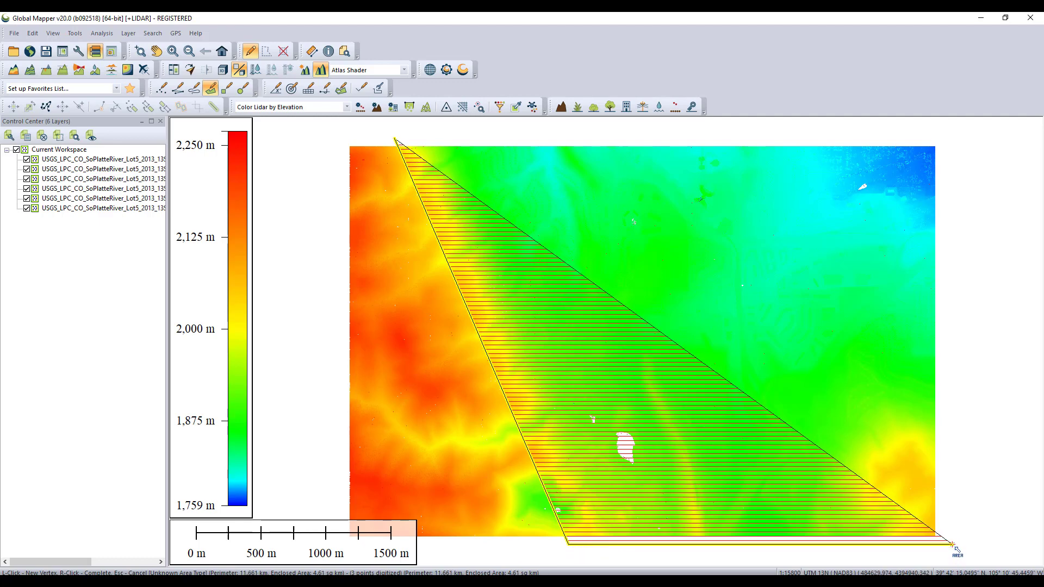
{"action": "right_click", "coordinate": [945, 141]}
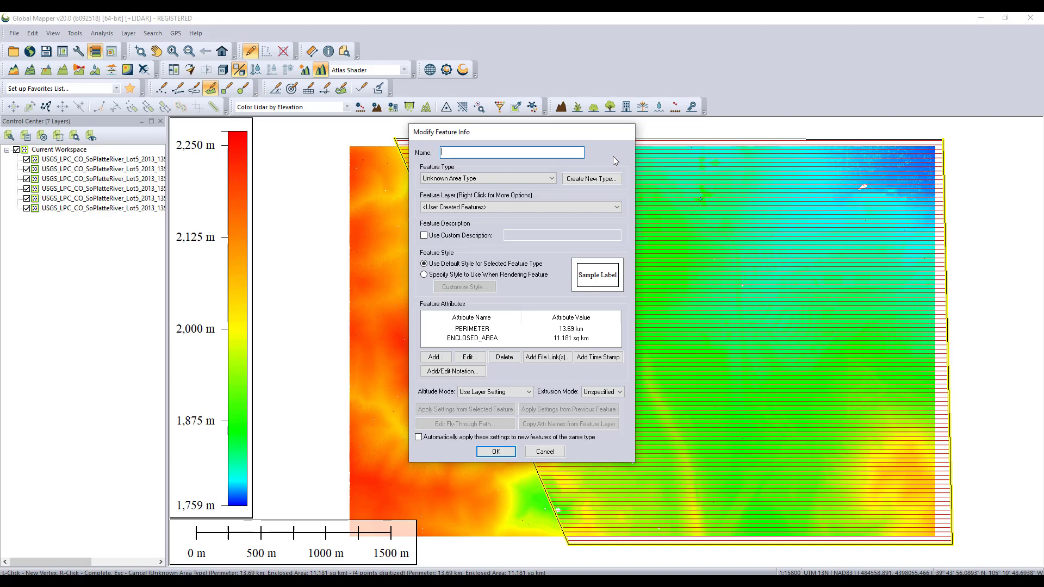
Name the new area AOI and place it in the User Created Features layer
{"action": "type", "text": "A0"}
{"action": "left_click", "coordinate": [618, 207]}
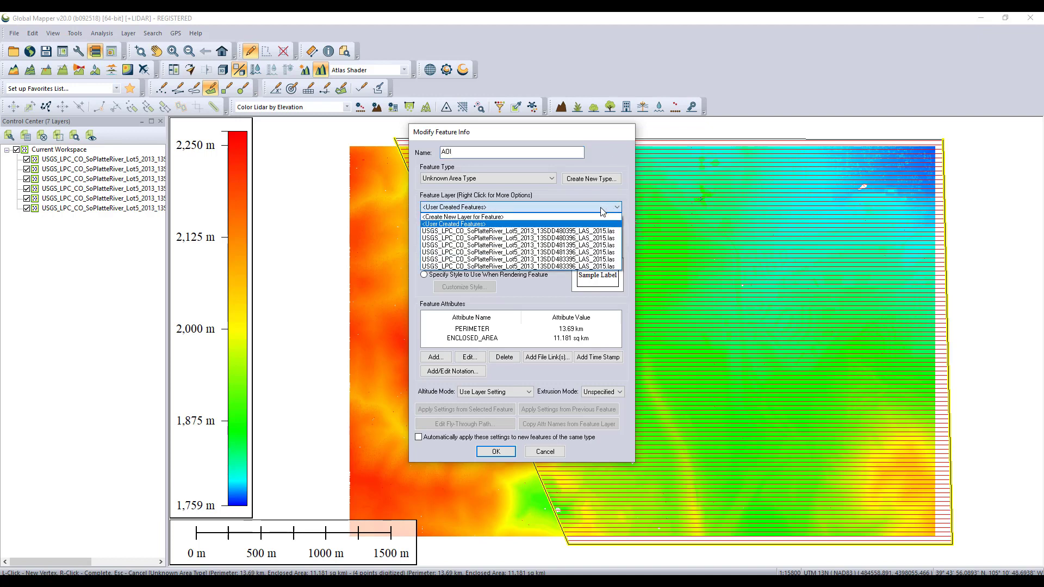
{"action": "left_click", "coordinate": [480, 224]}
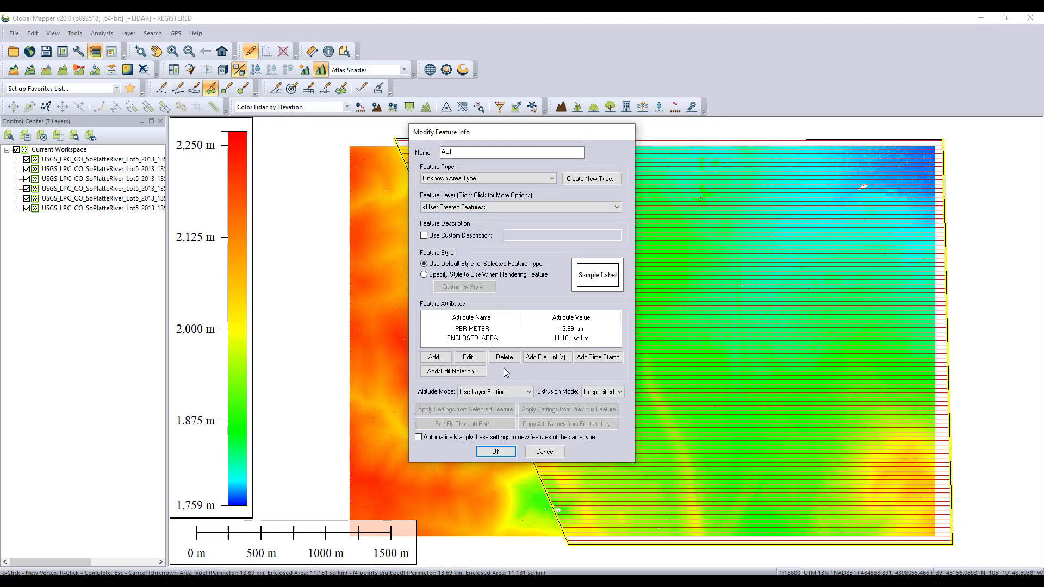
{"action": "left_click", "coordinate": [494, 453]}
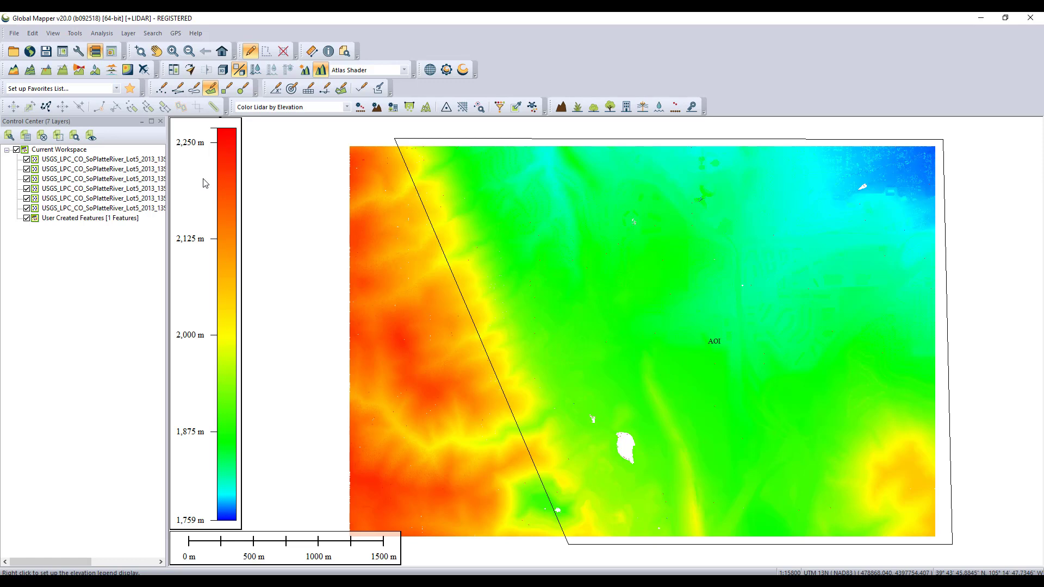
Select all features in the User Created Features layer with the digitizer
{"action": "right_click", "coordinate": [109, 220]}
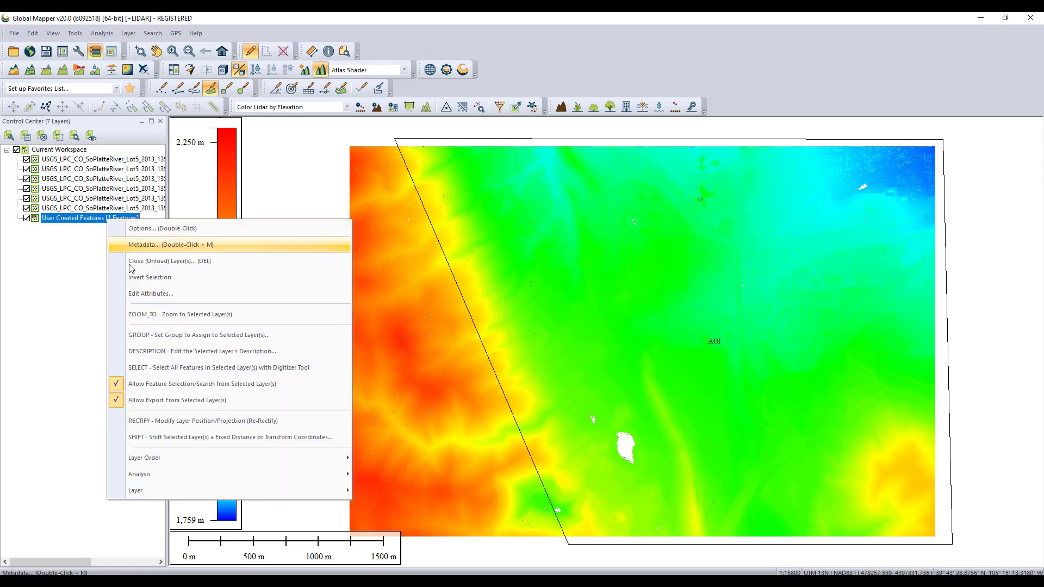
{"action": "left_click", "coordinate": [137, 369]}
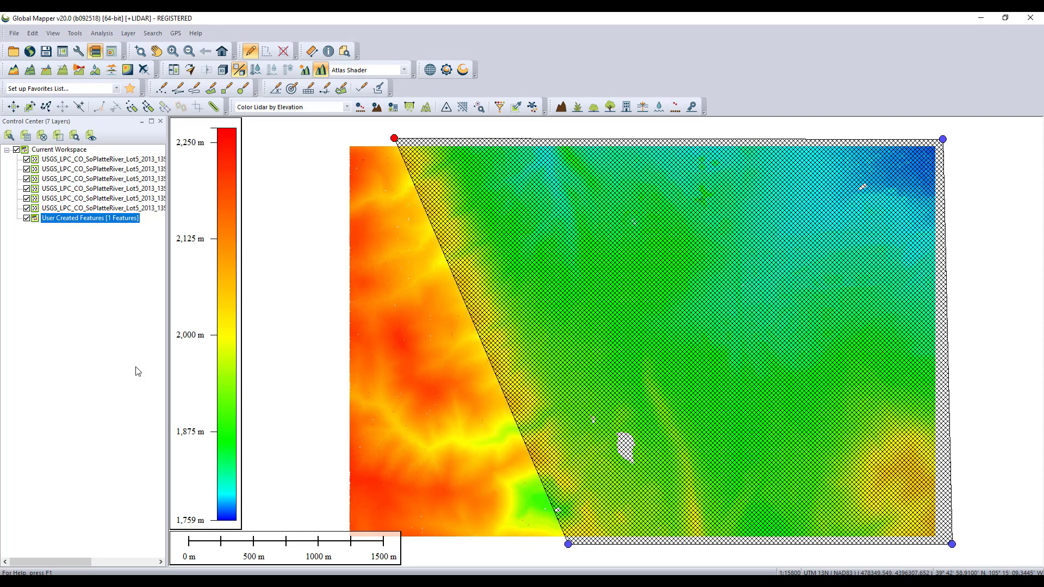
Crop the loaded features to the selected AOI area into a new layer named Clipped LAS Tiles
{"action": "right_click", "coordinate": [279, 327]}
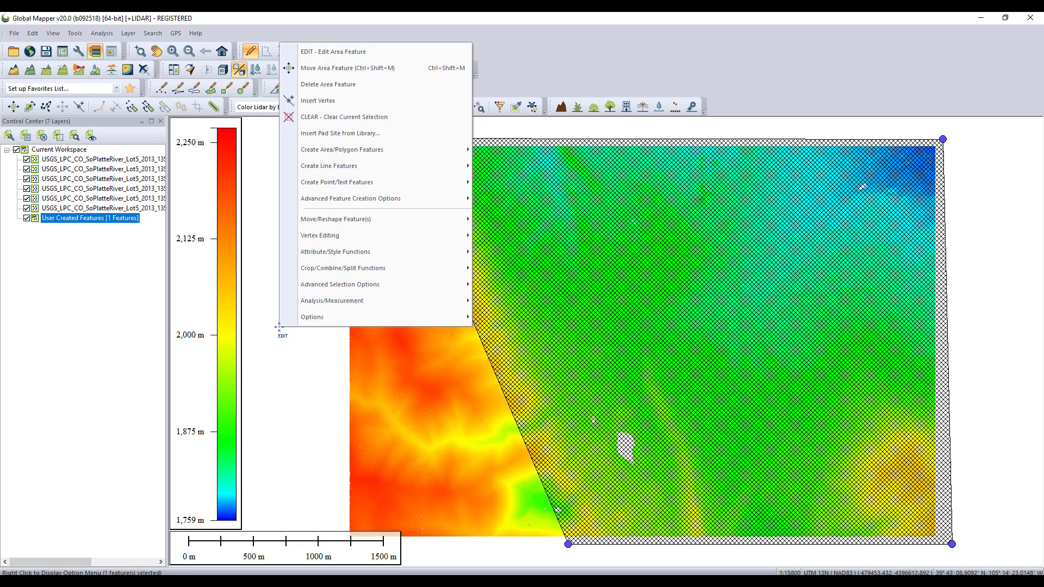
{"action": "mouse_move", "coordinate": [405, 268]}
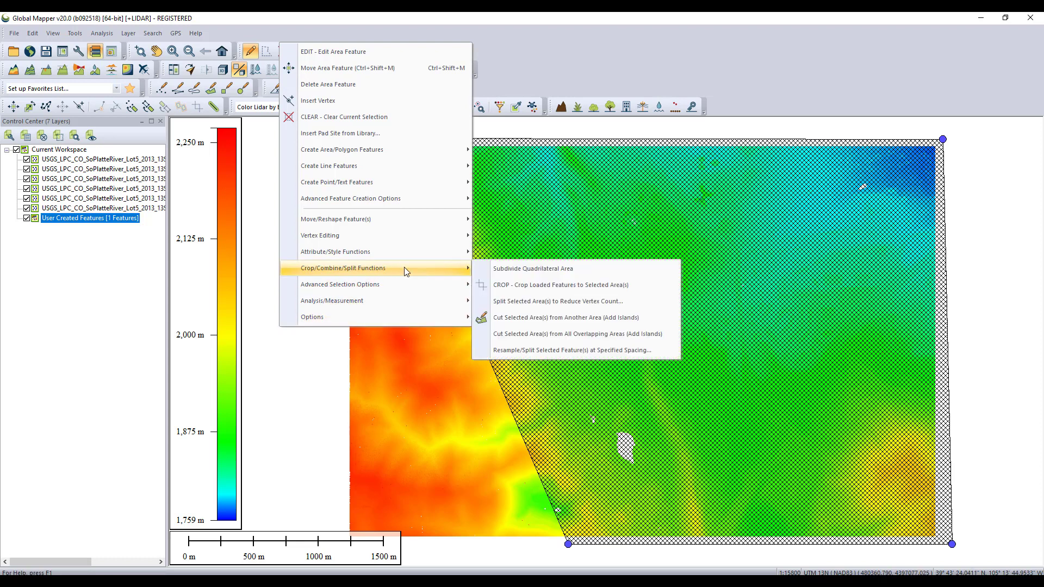
{"action": "left_click", "coordinate": [498, 284]}
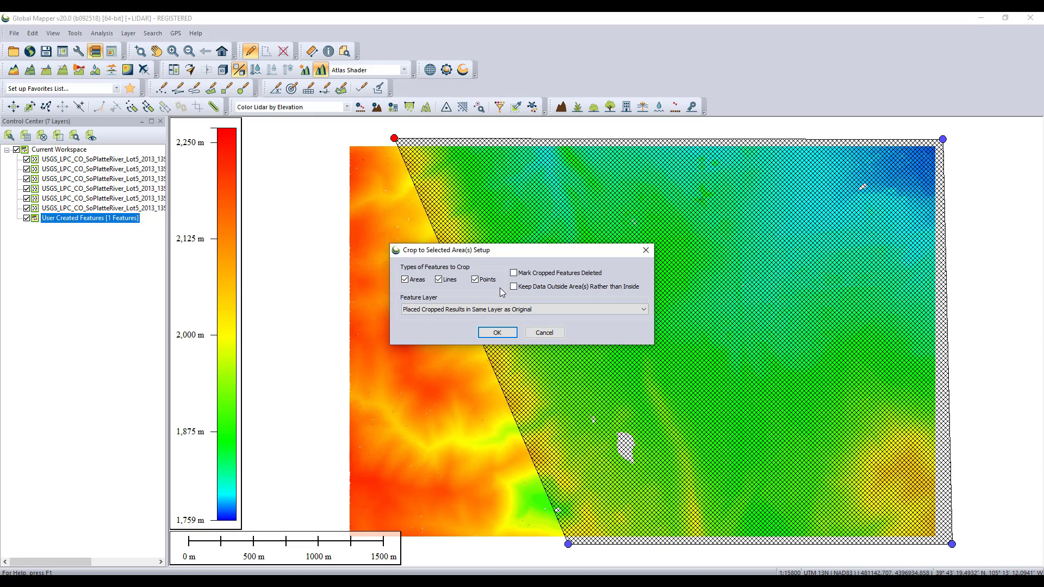
{"action": "left_click", "coordinate": [643, 309]}
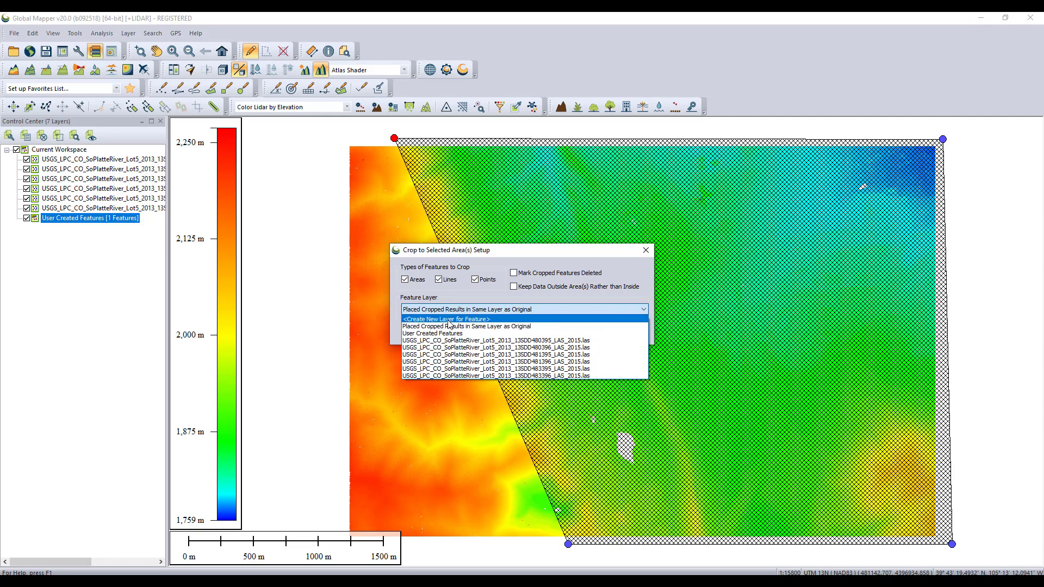
{"action": "left_click", "coordinate": [449, 321]}
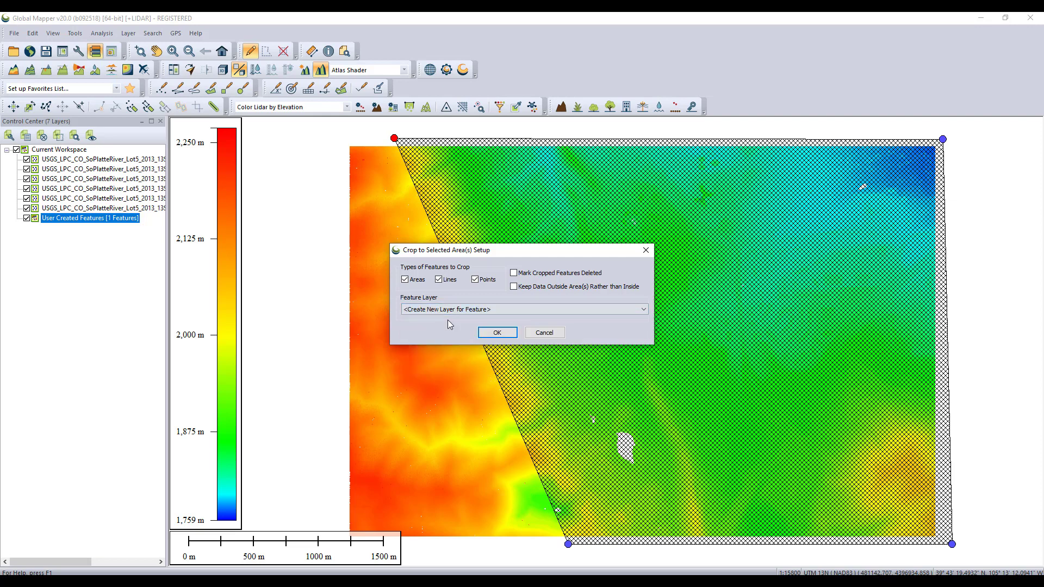
{"action": "left_click", "coordinate": [484, 332]}
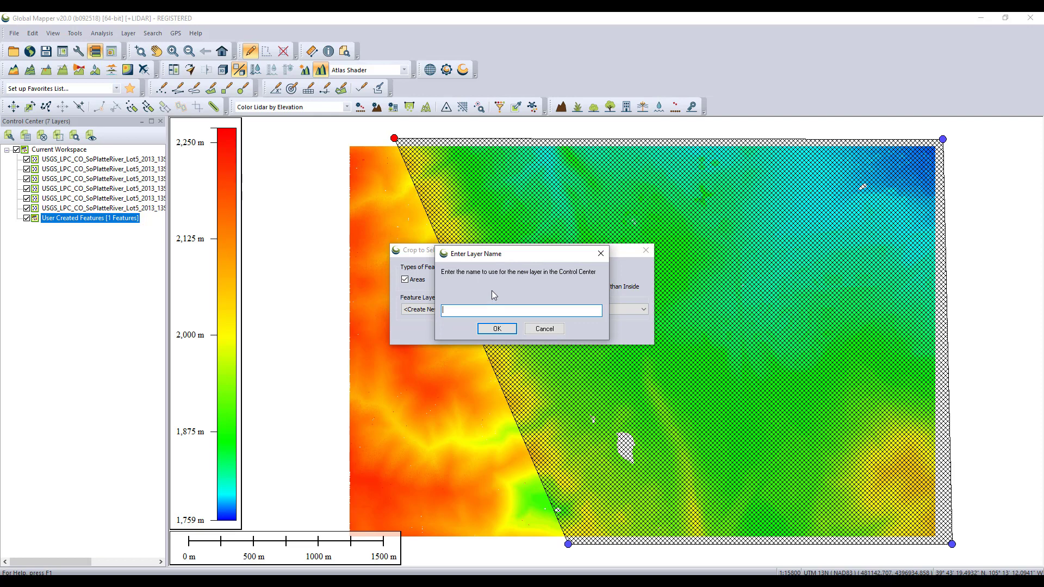
{"action": "type", "text": "Clipped LAS Tiles"}
{"action": "left_click", "coordinate": [499, 328]}
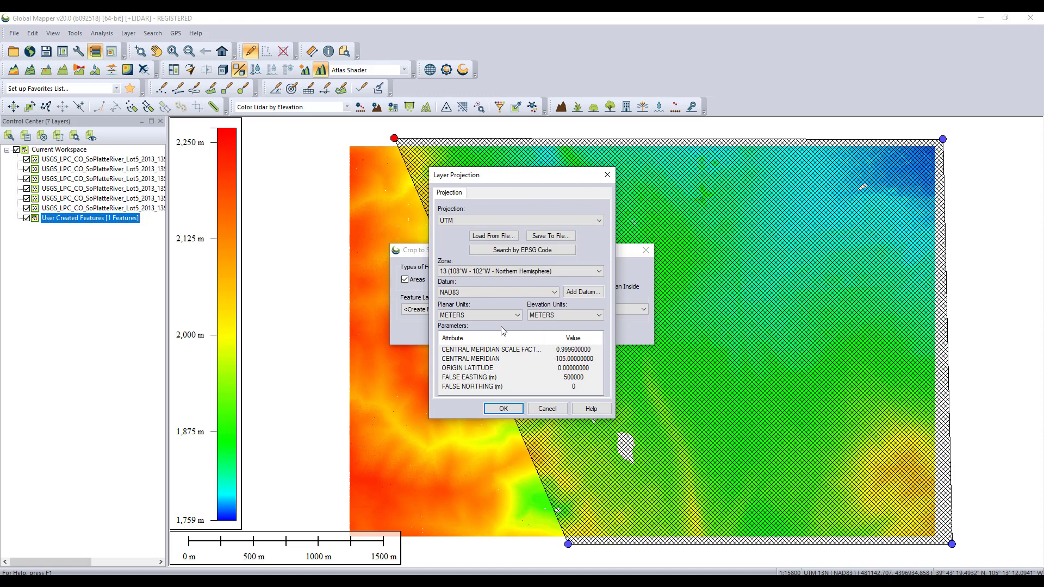
{"action": "left_click", "coordinate": [498, 407]}
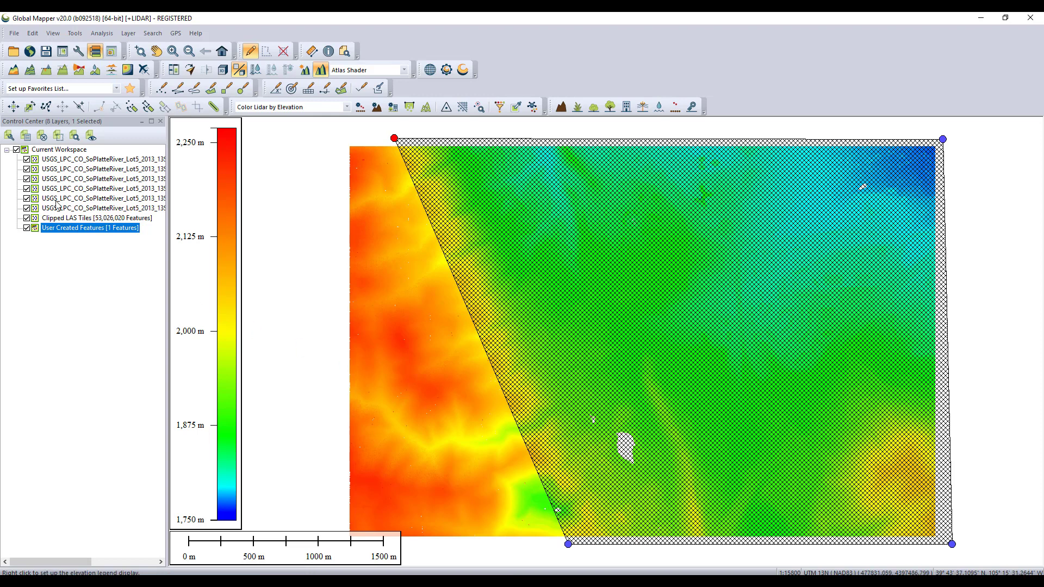
Hide all layers except the Clipped LAS Tiles layer
{"action": "left_click", "coordinate": [16, 151]}
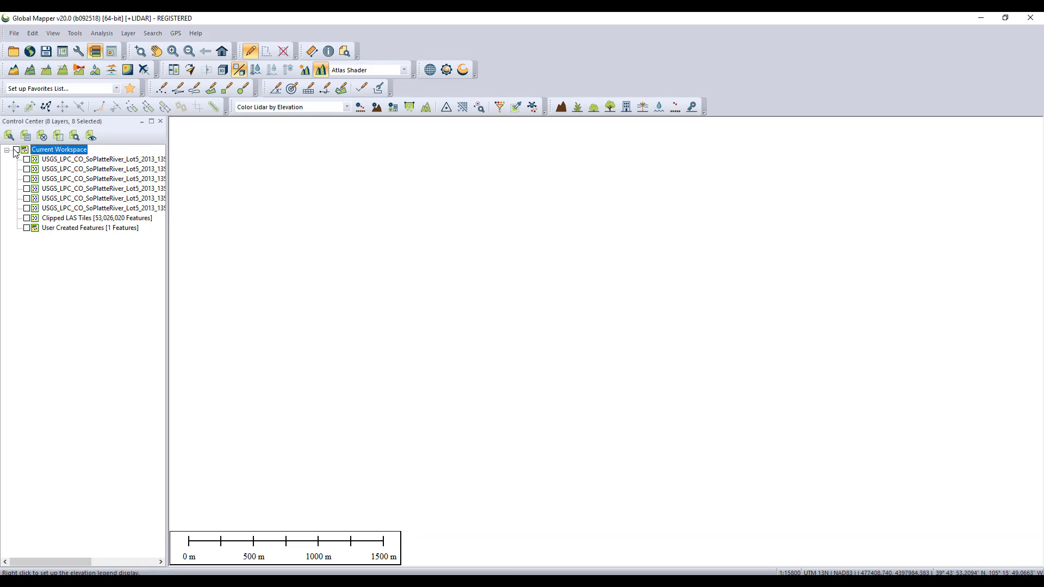
{"action": "left_click", "coordinate": [27, 218]}
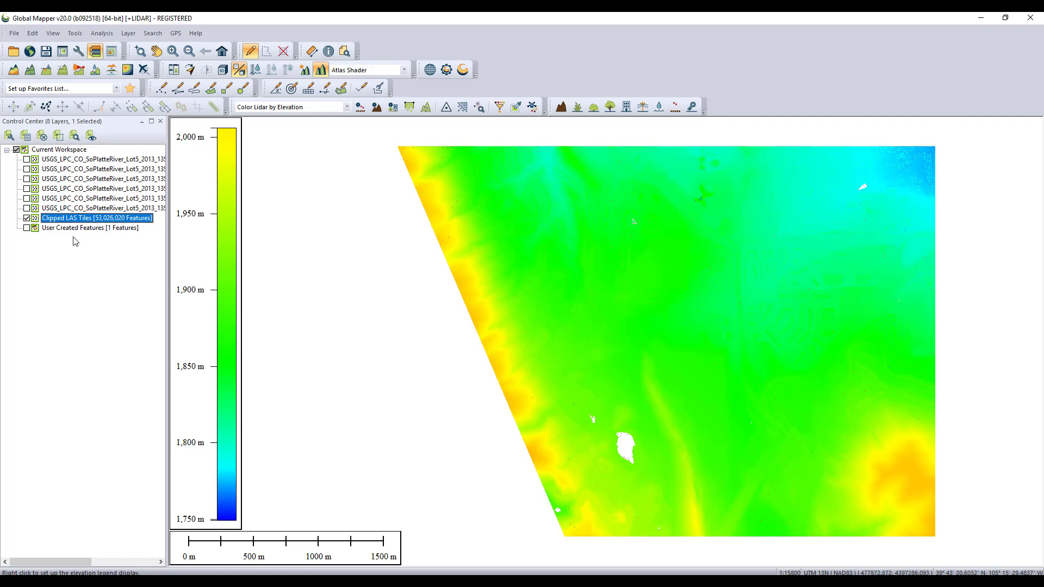
Start exporting the Clipped LAS Tiles layer in Lidar LAS File format
{"action": "right_click", "coordinate": [71, 220]}
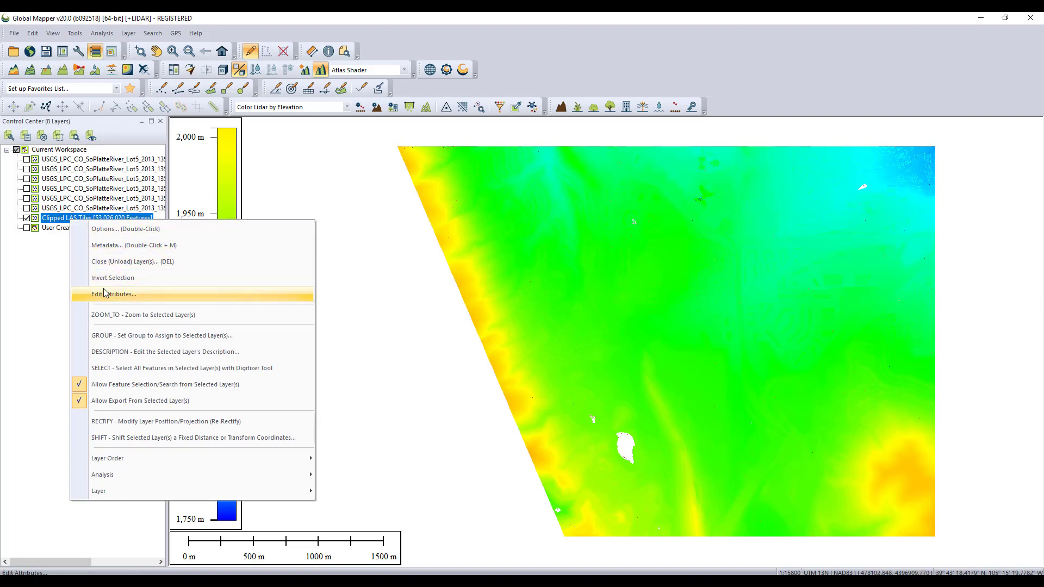
{"action": "mouse_move", "coordinate": [272, 492]}
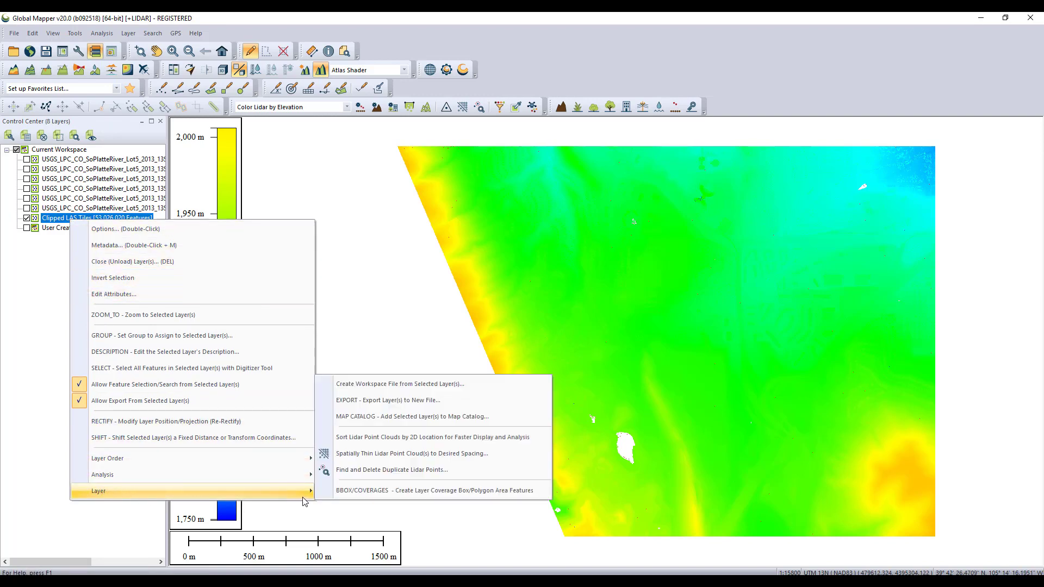
{"action": "left_click", "coordinate": [350, 404]}
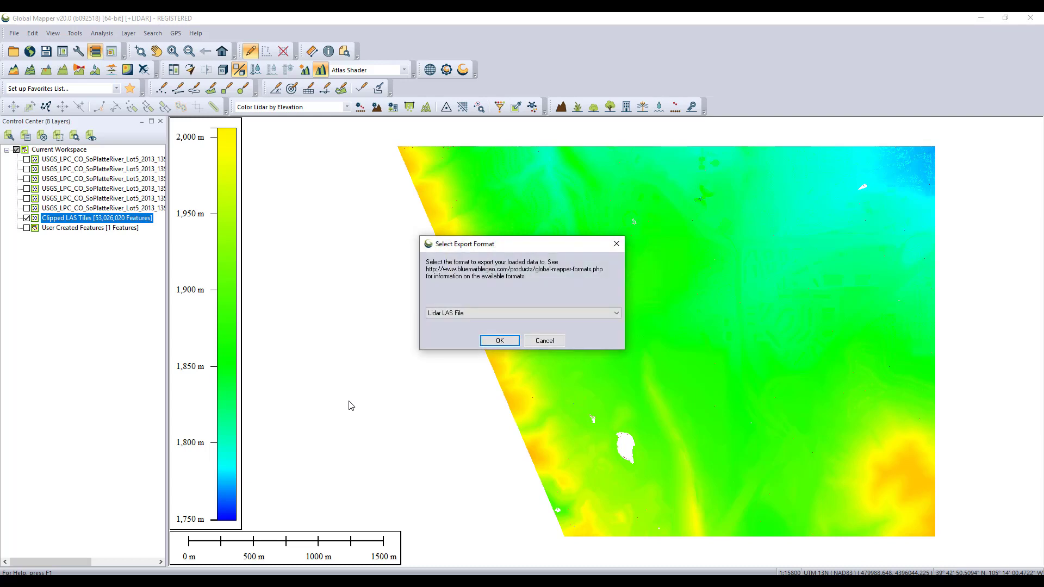
{"action": "left_click", "coordinate": [616, 314]}
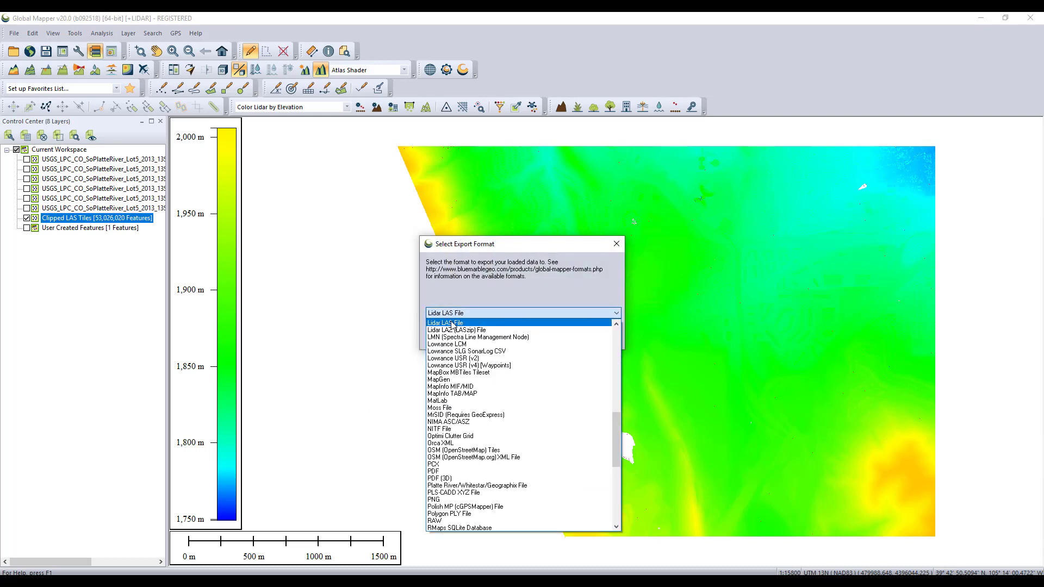
{"action": "left_click", "coordinate": [450, 323]}
{"action": "left_click", "coordinate": [492, 342]}
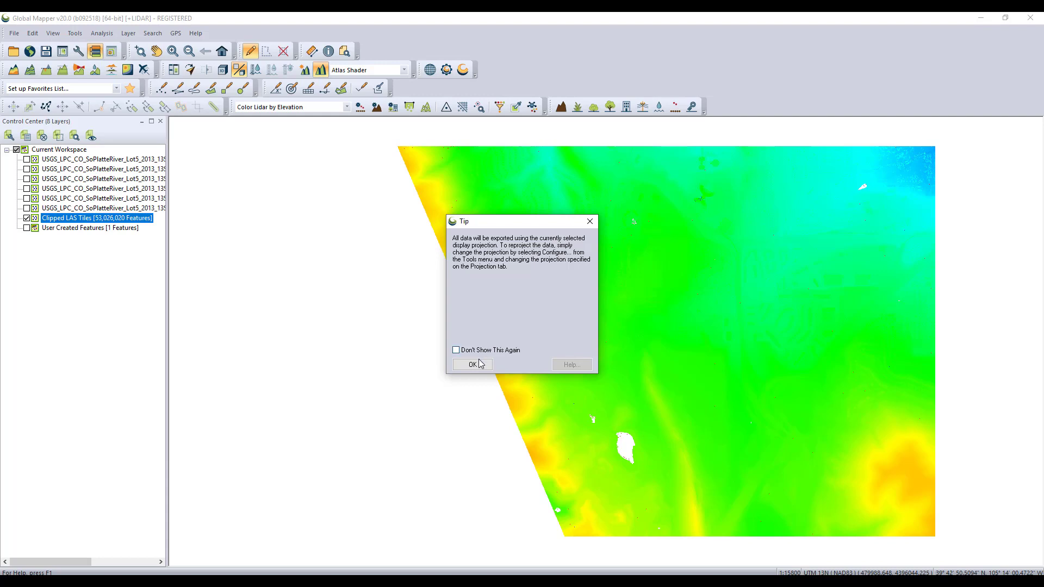
Dismiss the projection tip and set the LAS export's vertical coordinate system to NAVD88
{"action": "left_click", "coordinate": [480, 365]}
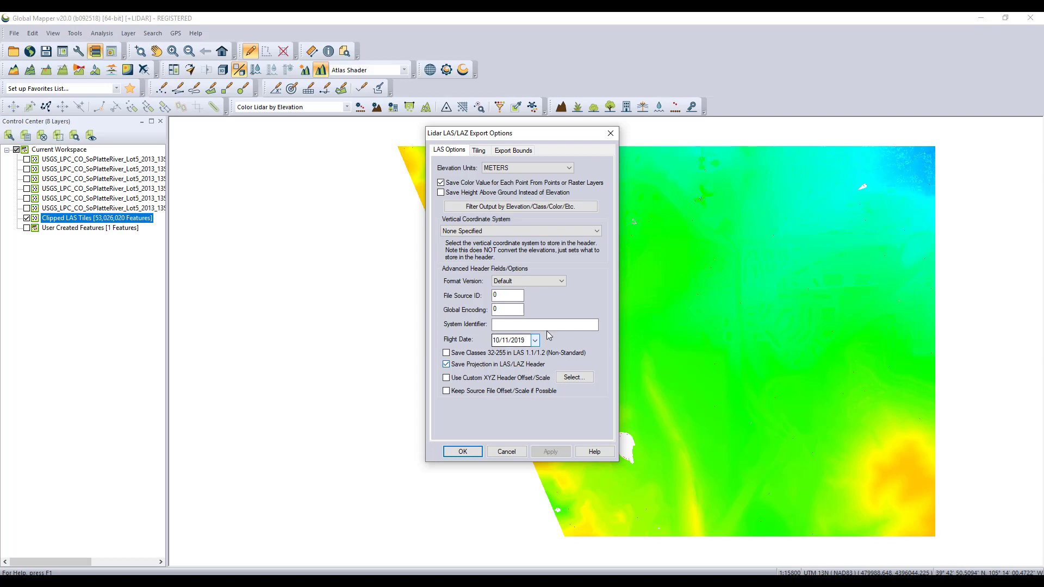
{"action": "left_click", "coordinate": [597, 230]}
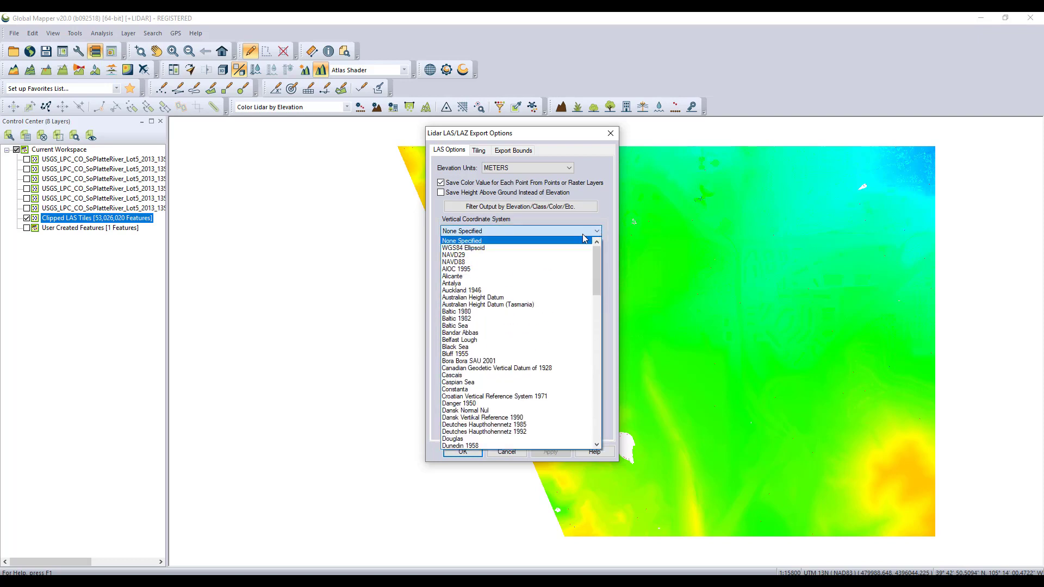
{"action": "left_click", "coordinate": [464, 262]}
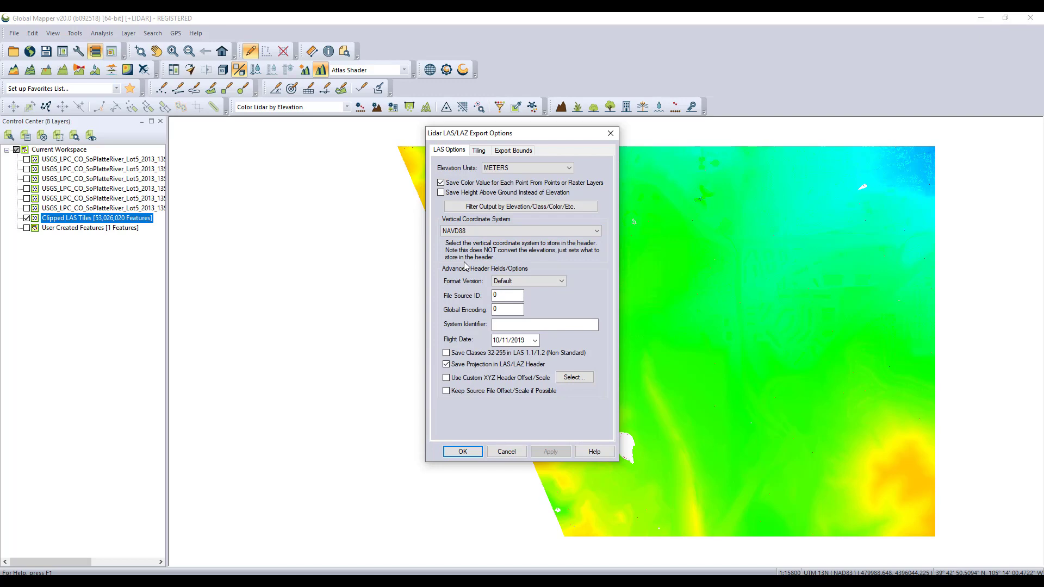
{"action": "left_click", "coordinate": [462, 451]}
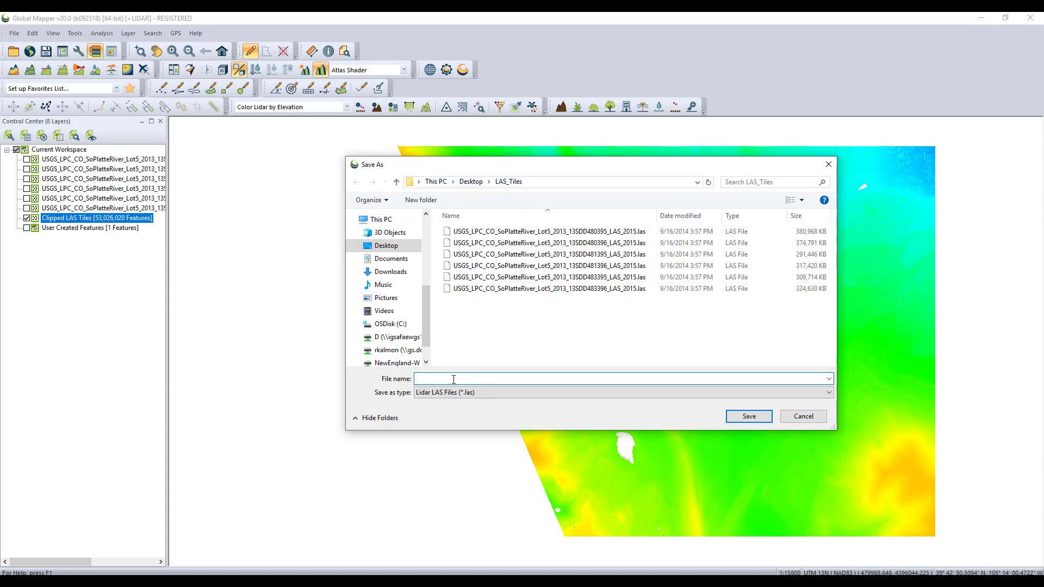
Save the clipped export as Lesson10c3_ClippedLAS.las in the LAS_Tiles folder
{"action": "type", "text": "Lesso"}
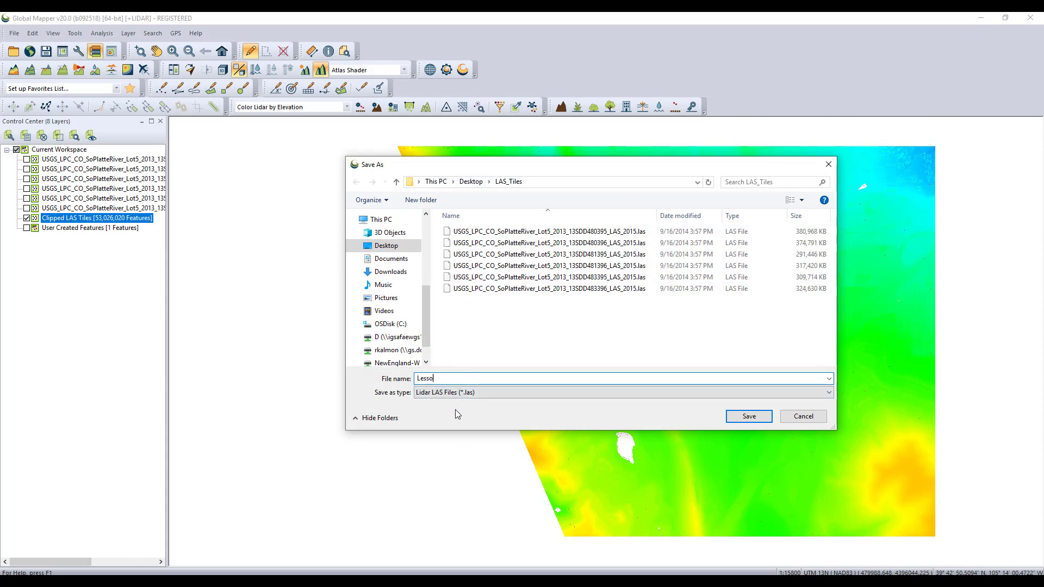
{"action": "type", "text": "n10c3_ClippedLAS.las"}
{"action": "left_click", "coordinate": [731, 418]}
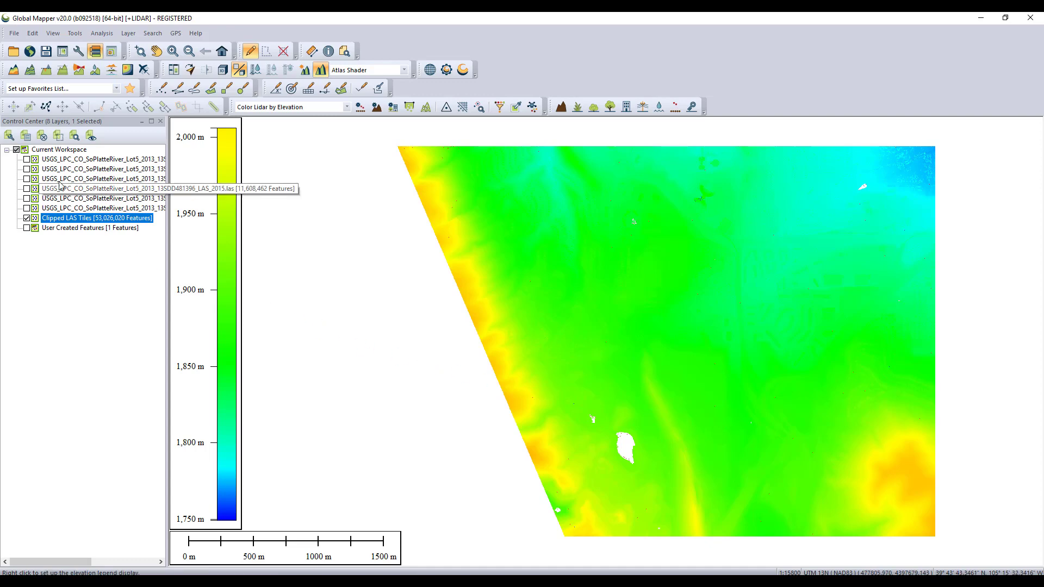
Show all original LAS tile layers while hiding the Clipped LAS Tiles and User Created Features layers
{"action": "left_click", "coordinate": [16, 151]}
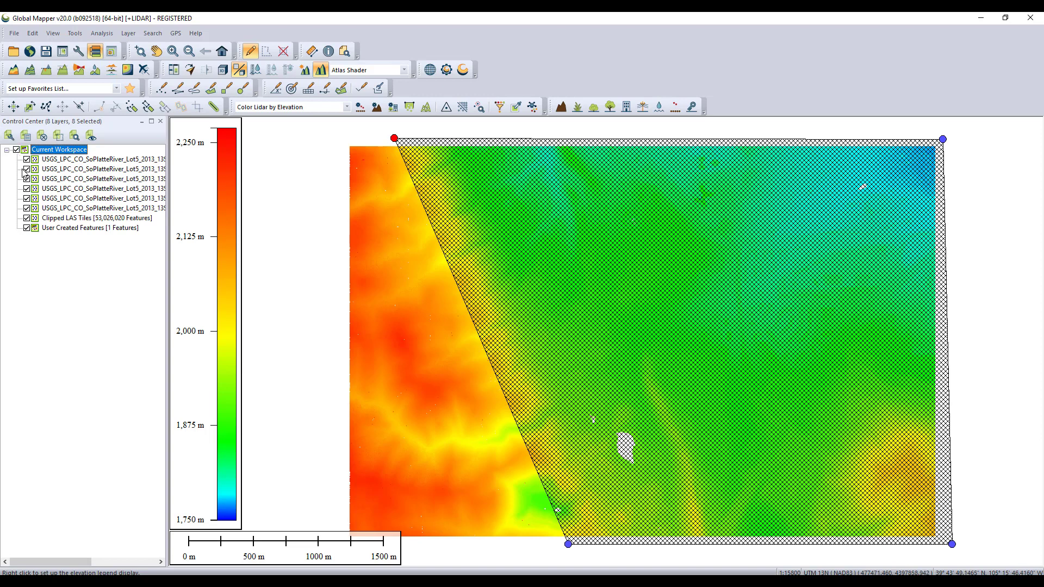
{"action": "left_click", "coordinate": [27, 218]}
{"action": "left_click", "coordinate": [27, 229]}
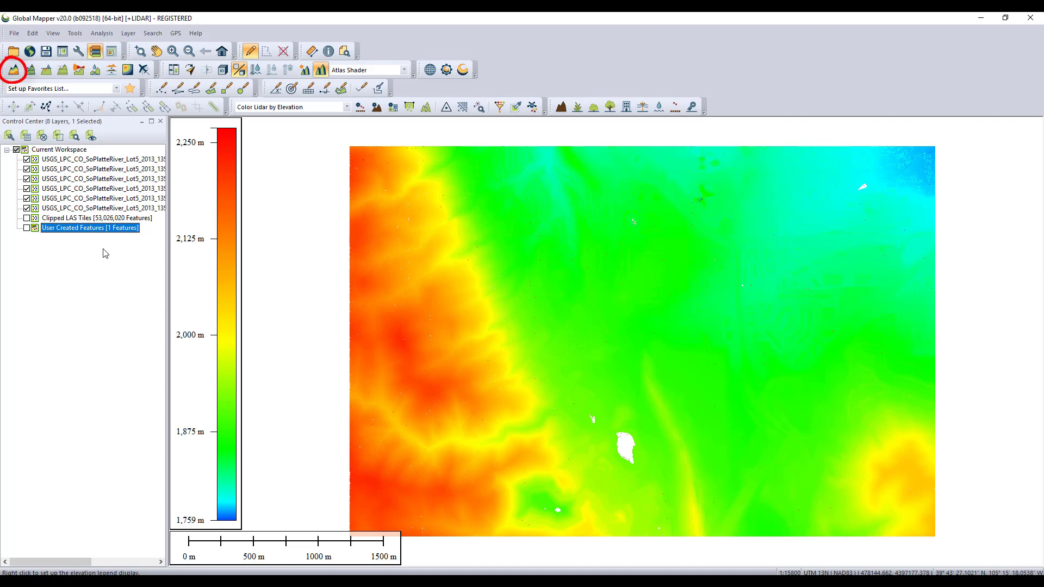
Start creating an elevation grid from the original LAS tile layers and describe it as DEM in meters
{"action": "left_click", "coordinate": [14, 69]}
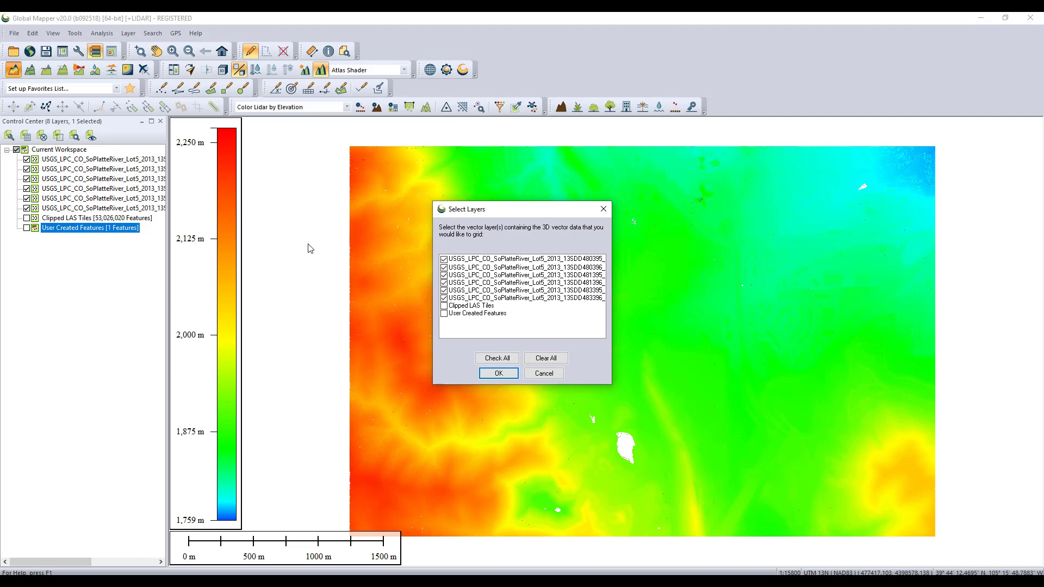
{"action": "left_click", "coordinate": [498, 373]}
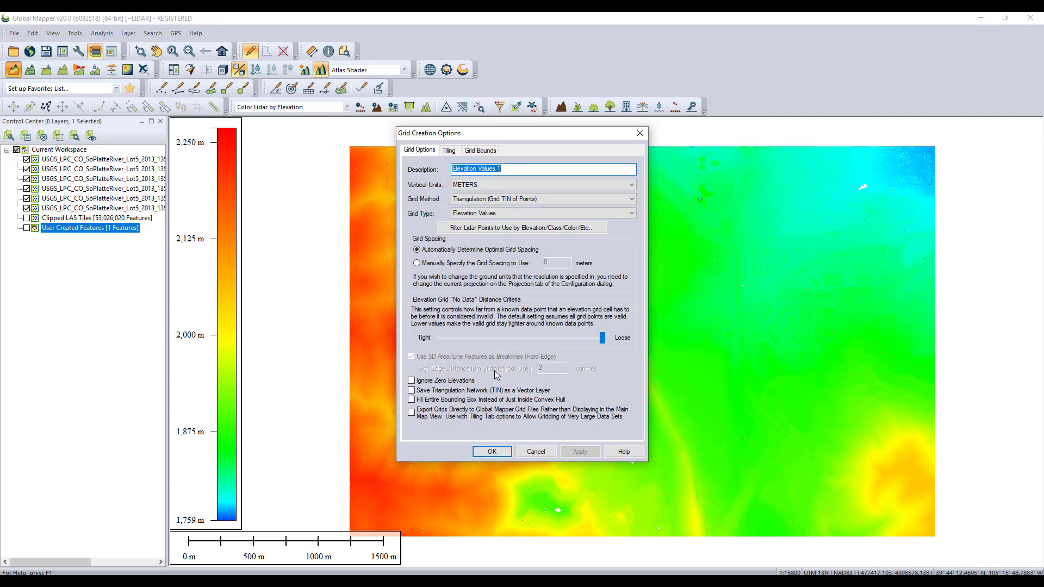
{"action": "type", "text": "DEM"}
{"action": "left_click", "coordinate": [634, 187]}
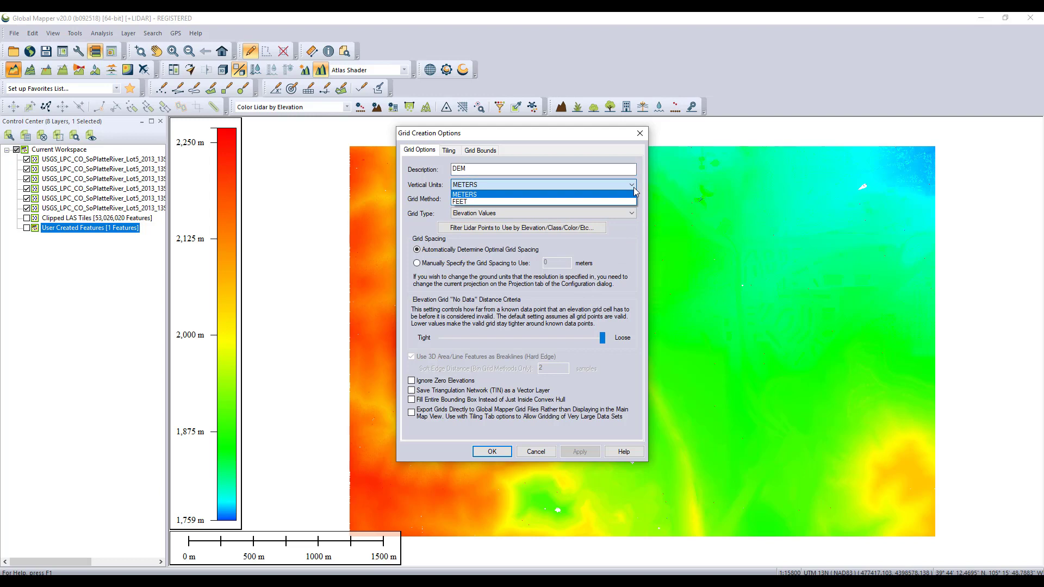
{"action": "left_click", "coordinate": [634, 187]}
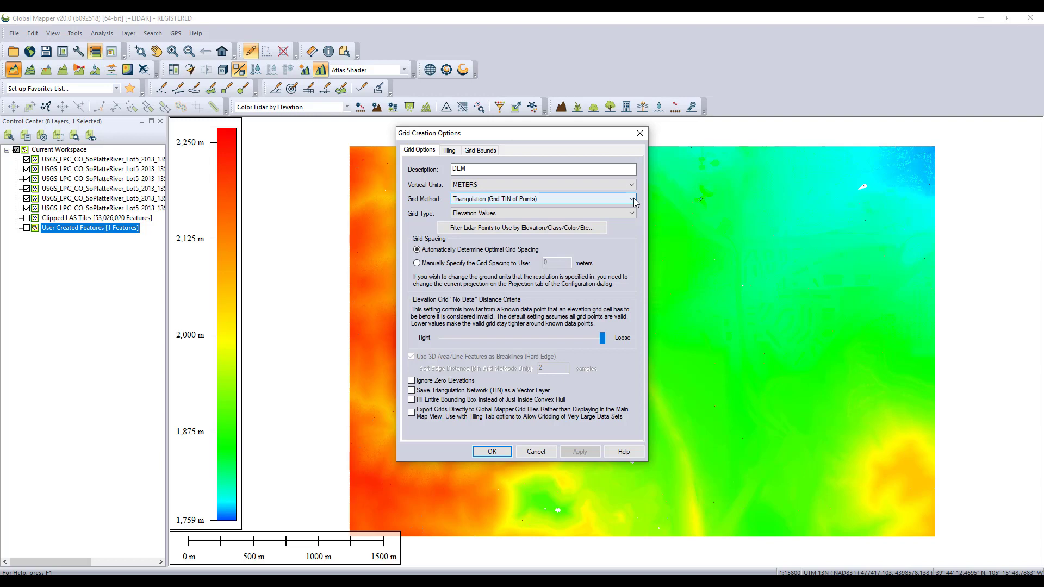
Set the grid method to Binning (Minimum Value - DTM), keeping Elevation Values as the grid type
{"action": "left_click", "coordinate": [634, 201]}
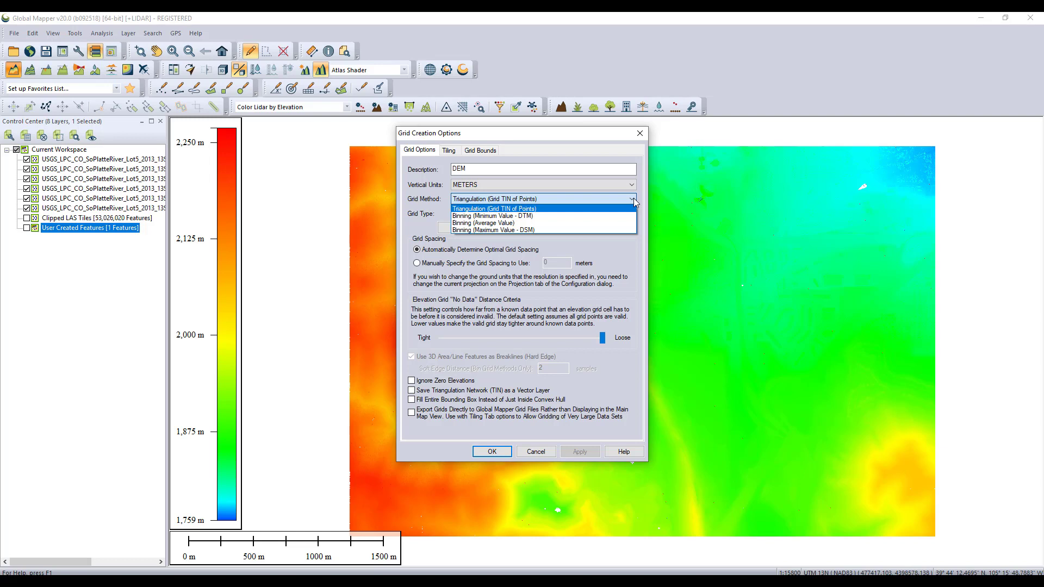
{"action": "left_click", "coordinate": [535, 216]}
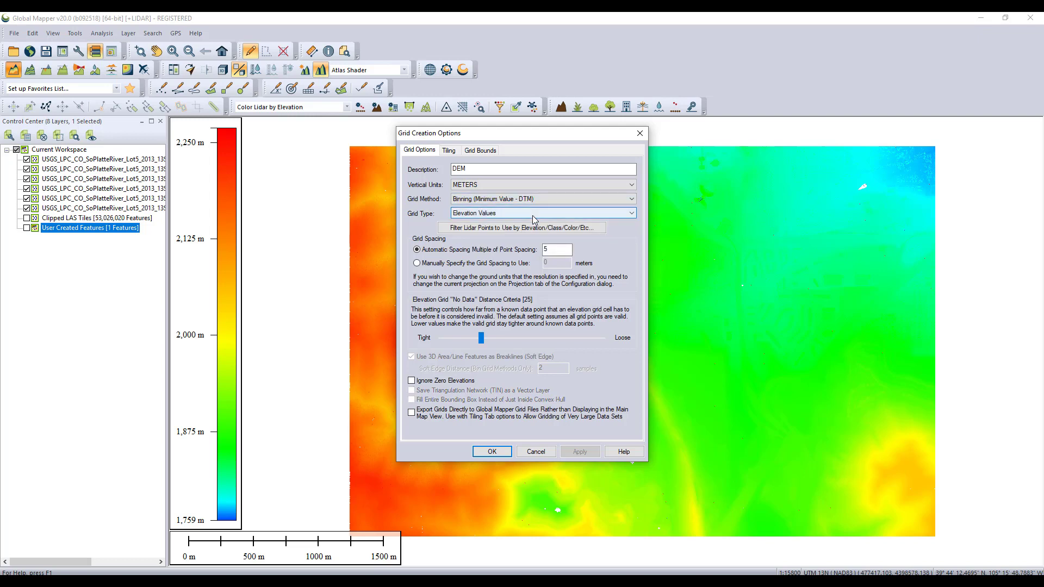
{"action": "left_click", "coordinate": [634, 215]}
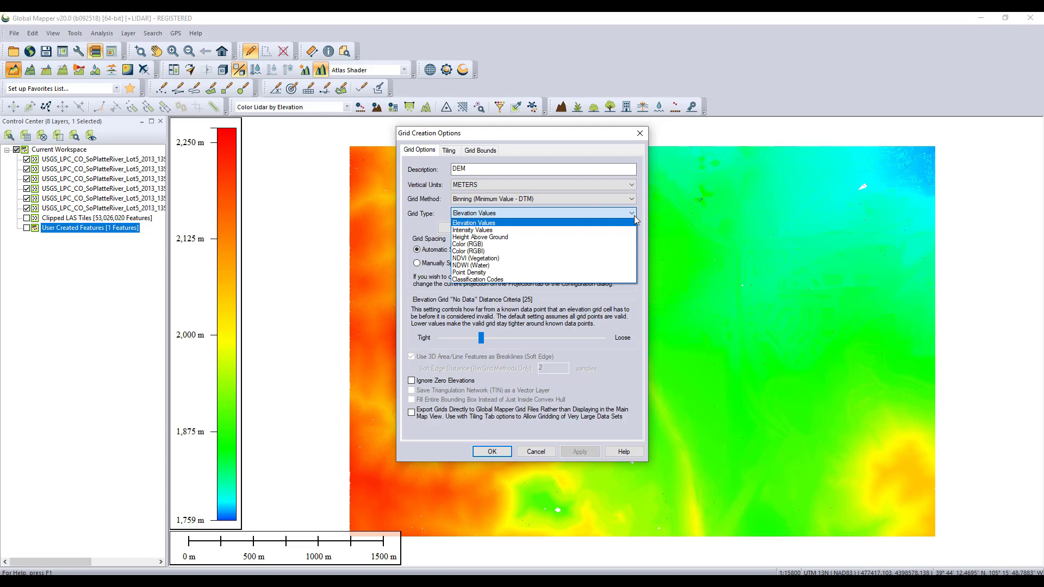
{"action": "left_click", "coordinate": [634, 215]}
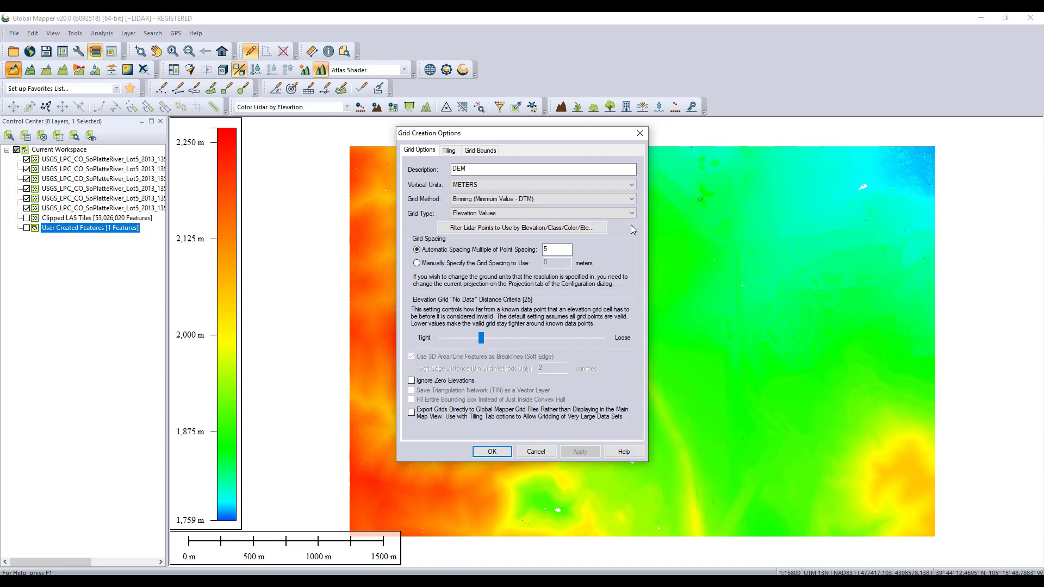
Filter the lidar points so only class 2 - Ground is used for the grid
{"action": "left_click", "coordinate": [598, 228]}
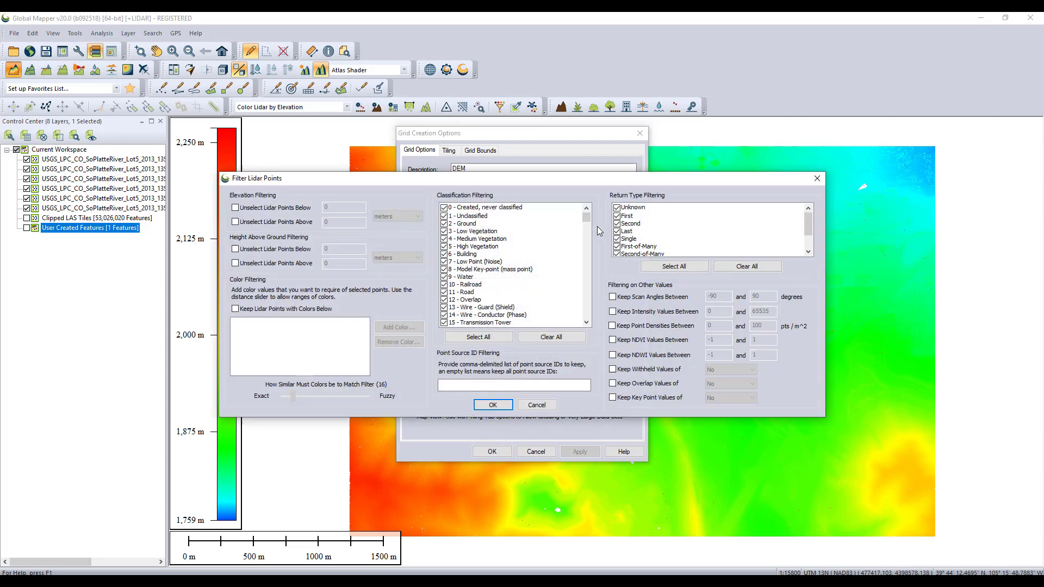
{"action": "left_click", "coordinate": [550, 337]}
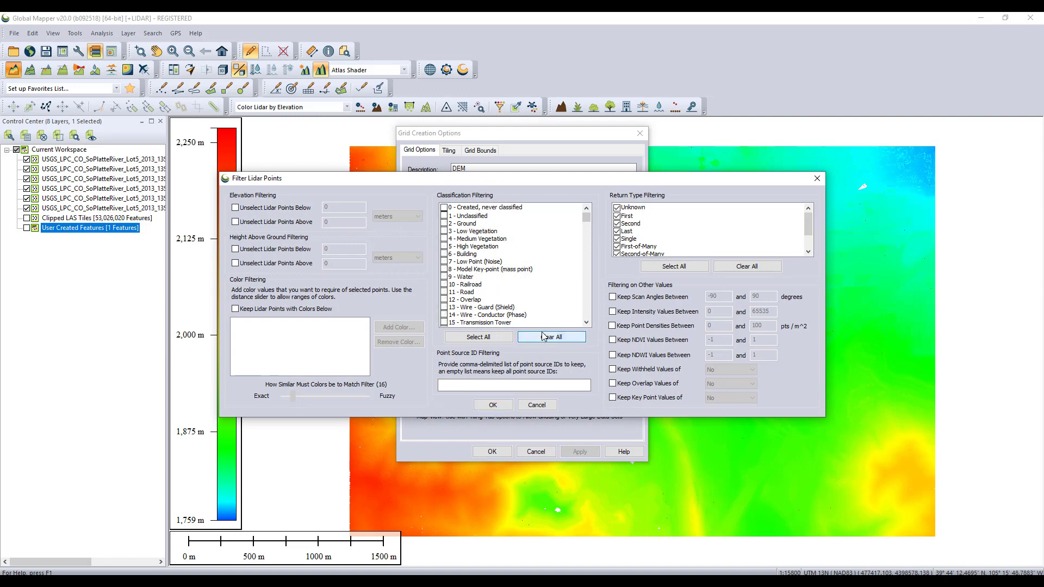
{"action": "left_click", "coordinate": [444, 223]}
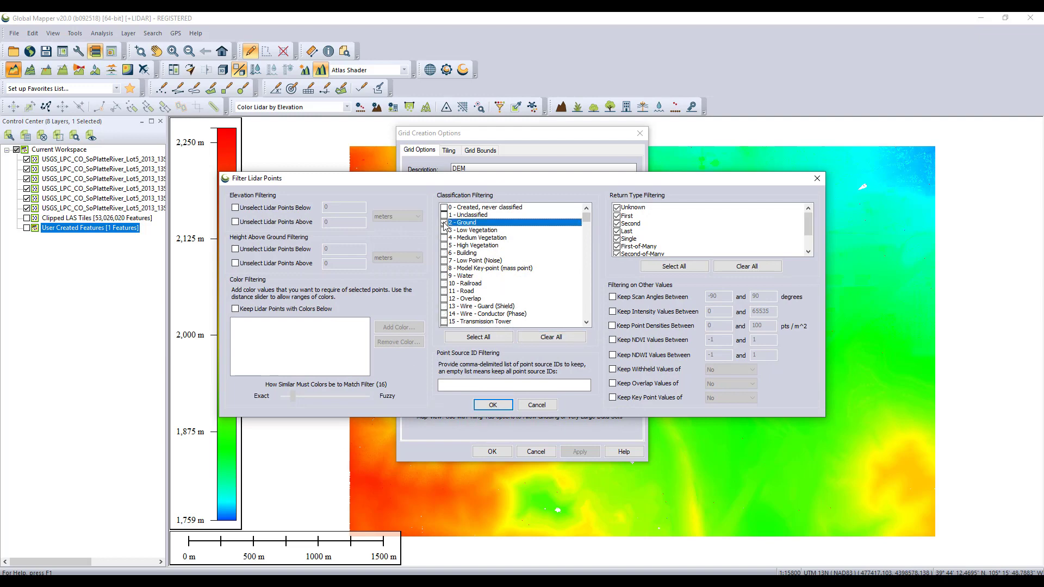
{"action": "left_click", "coordinate": [488, 408]}
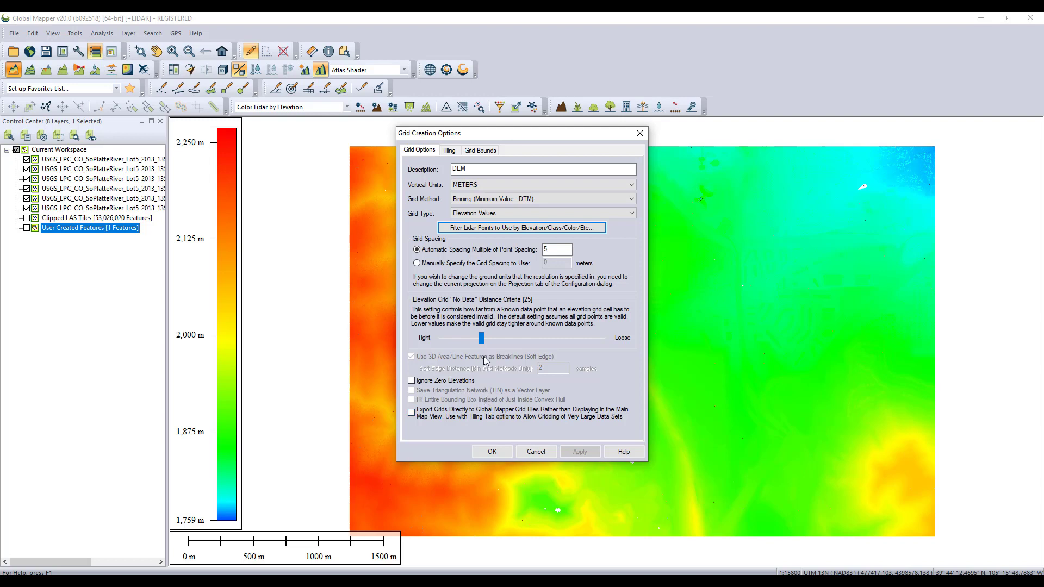
Adjust the No Data distance criteria slider, review the tiling and bounds options, and create the DEM grid
{"action": "left_click_drag", "start_coordinate": [481, 339], "coordinate": [500, 342]}
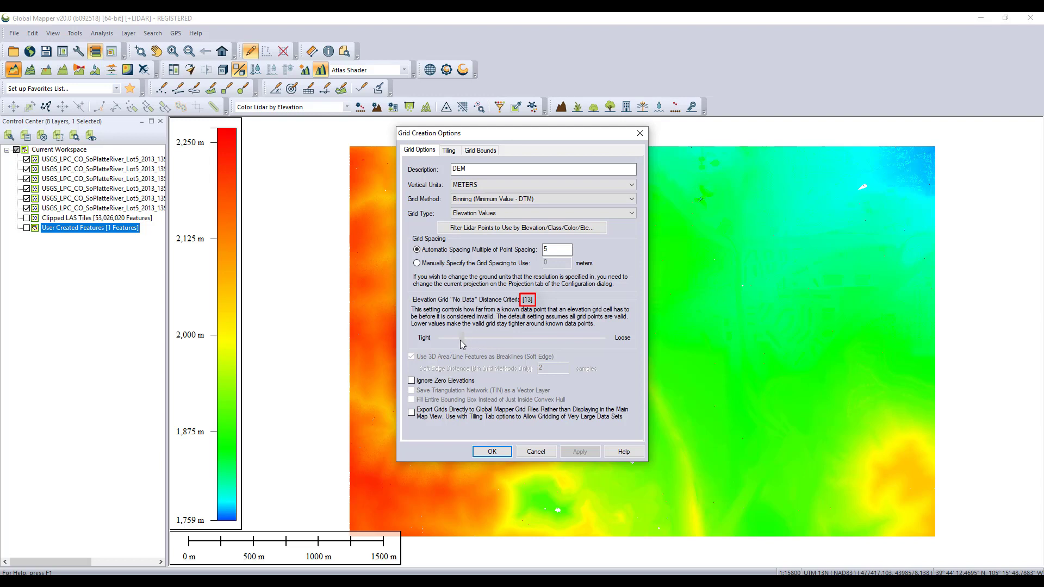
{"action": "left_click_drag", "start_coordinate": [465, 342], "coordinate": [478, 344]}
{"action": "left_click", "coordinate": [450, 151]}
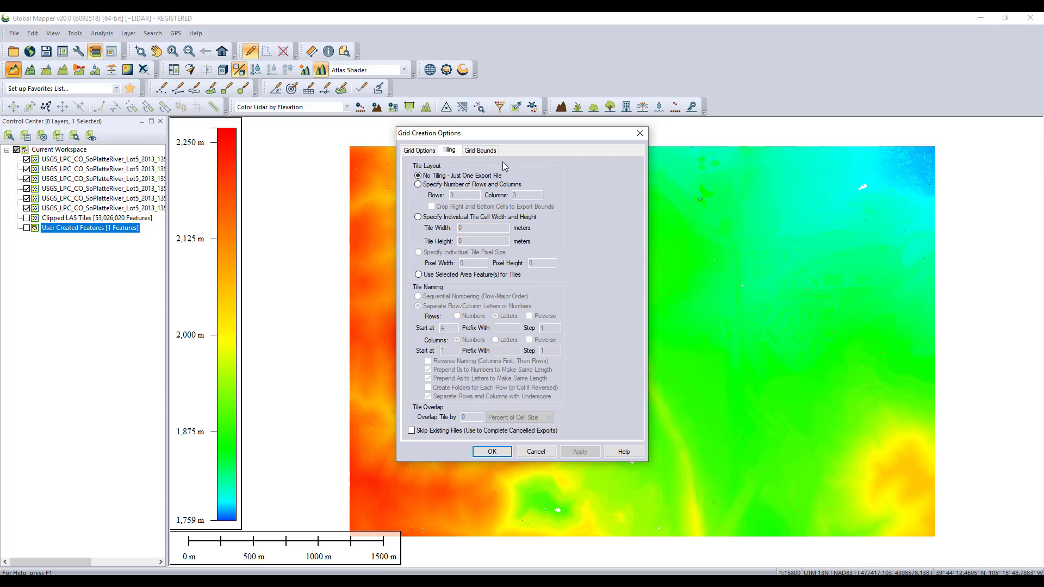
{"action": "left_click", "coordinate": [490, 153]}
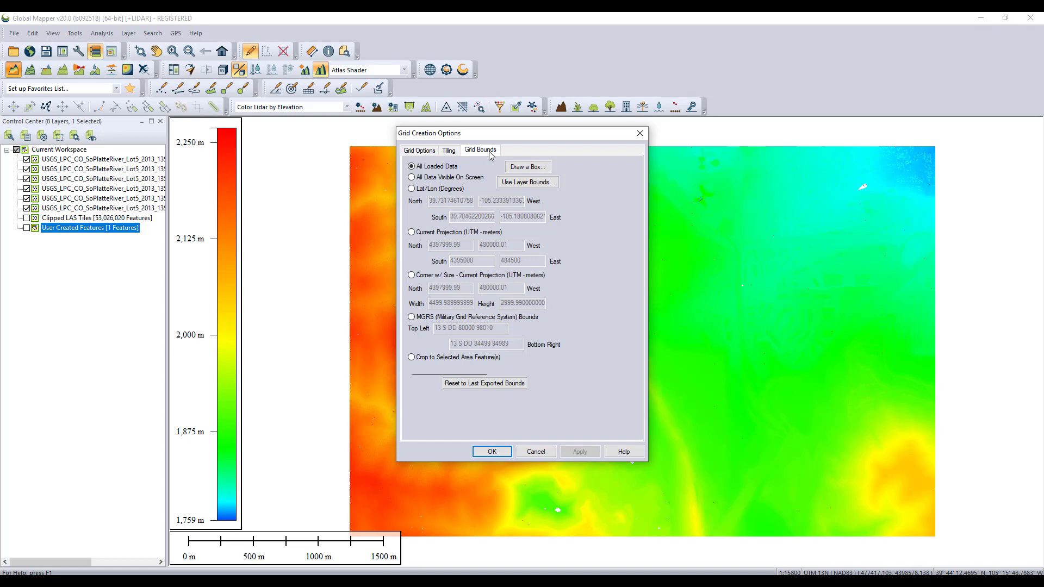
{"action": "left_click", "coordinate": [492, 452]}
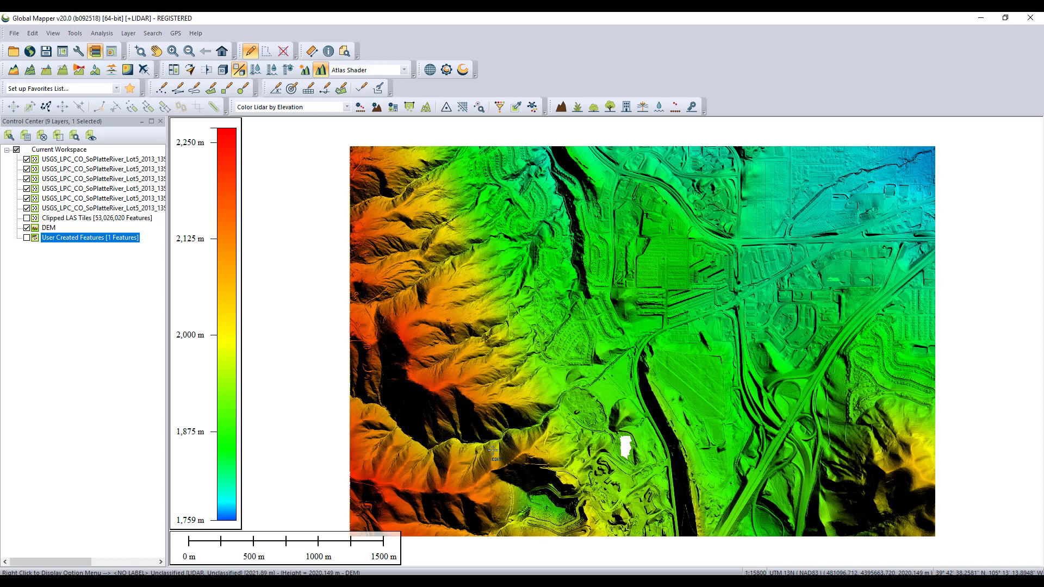
Start a second elevation grid from the LAS tiles named DSM using Binning (Maximum Value - DSM)
{"action": "left_click", "coordinate": [16, 72]}
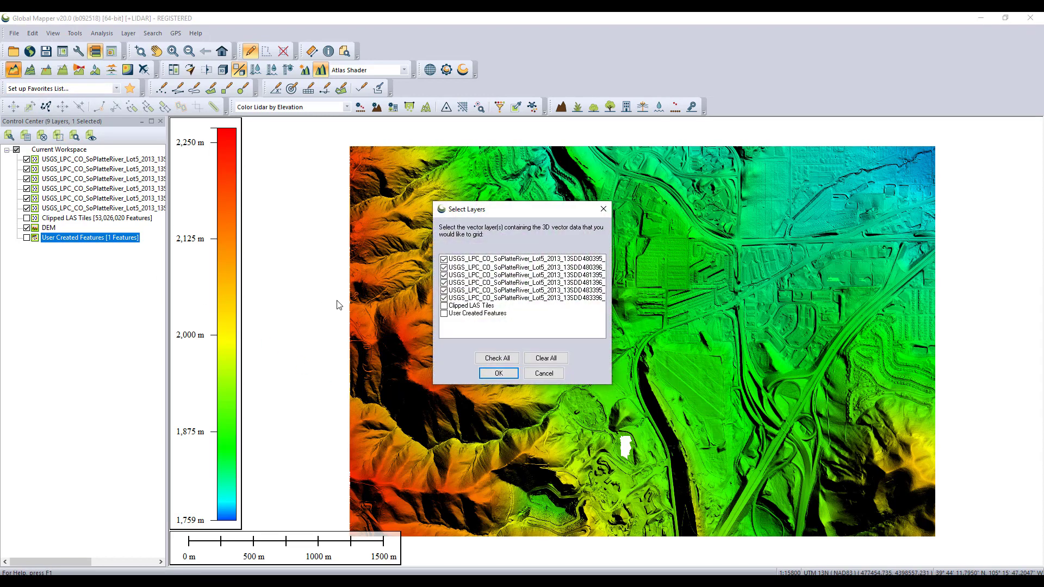
{"action": "left_click", "coordinate": [486, 375]}
{"action": "type", "text": "DSM"}
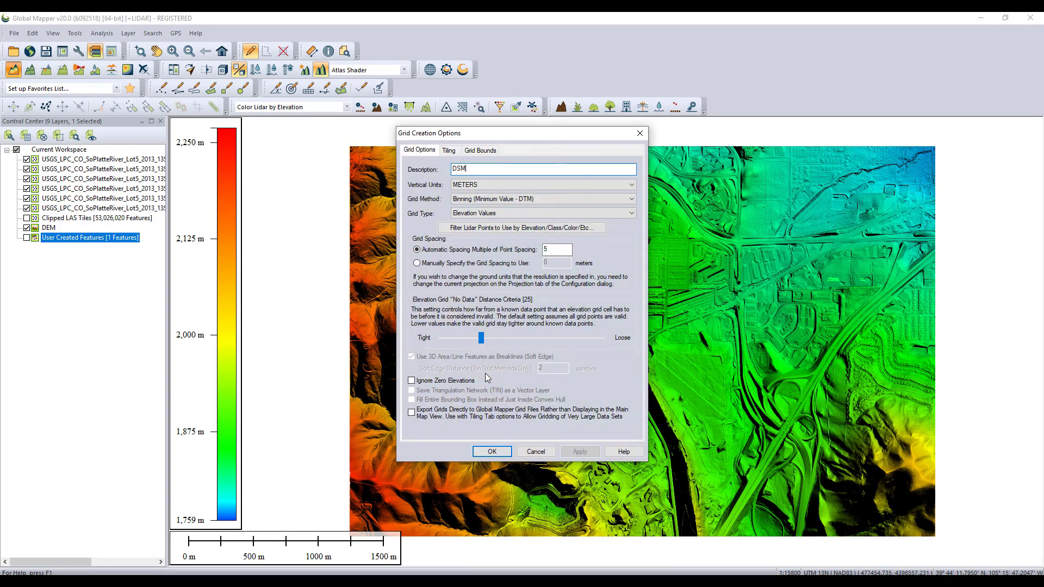
{"action": "left_click", "coordinate": [632, 199]}
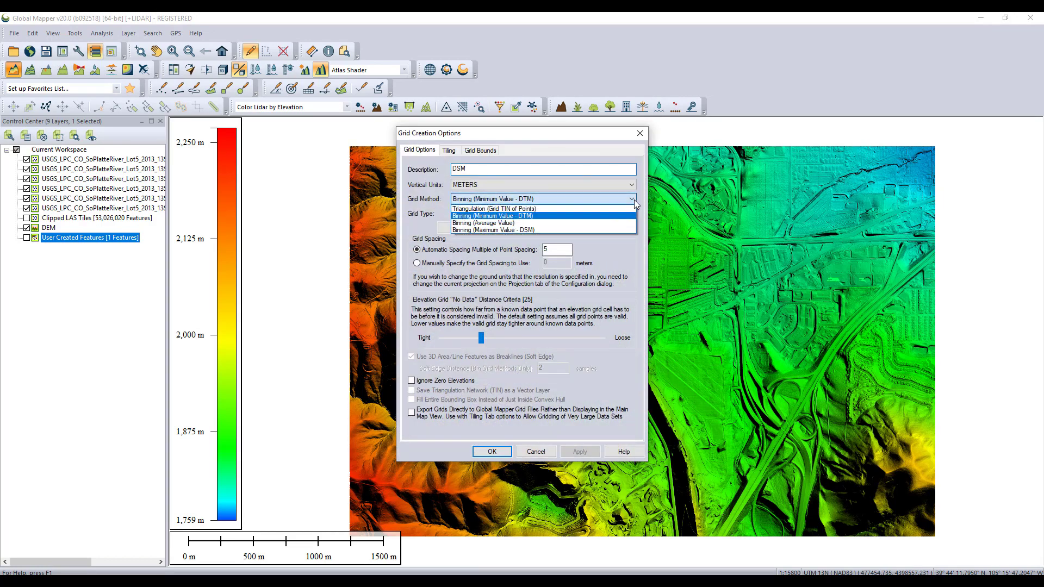
{"action": "left_click", "coordinate": [517, 230]}
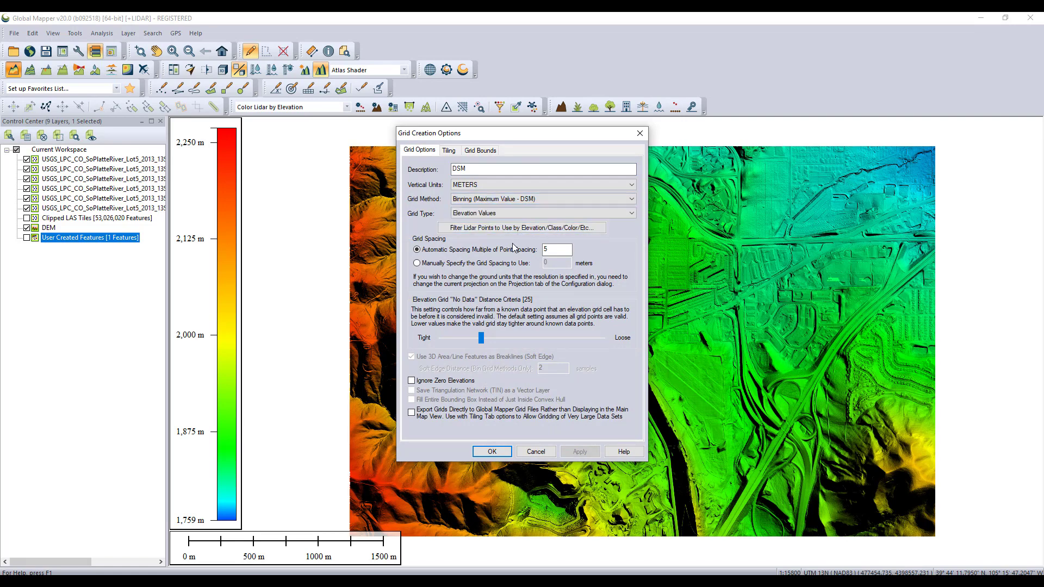
Exclude the 7 Low Point (Noise) and 18 High Point (Noise) classes from the point filter and create the DSM grid
{"action": "left_click", "coordinate": [512, 230]}
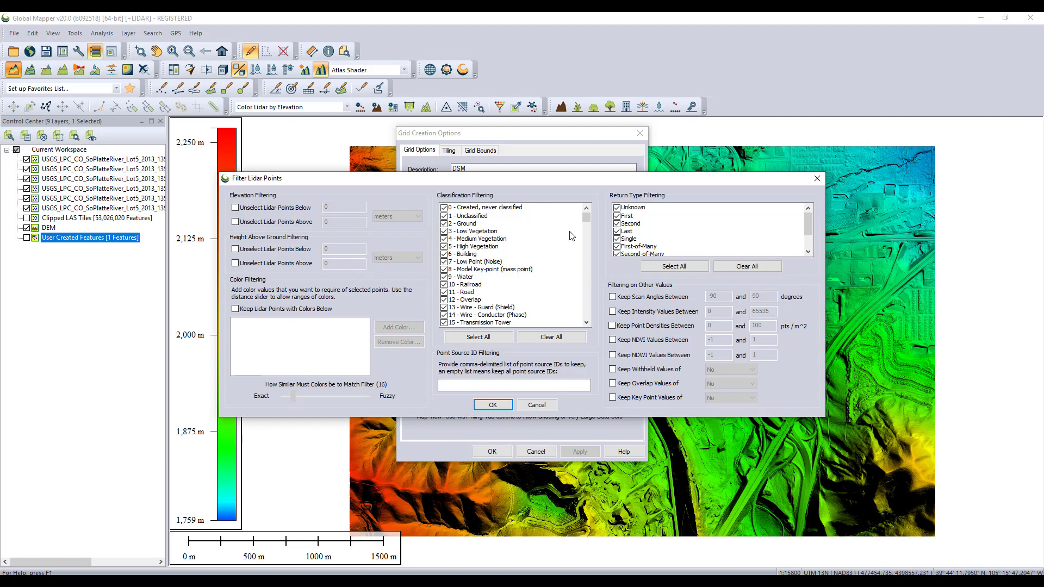
{"action": "left_click", "coordinate": [445, 262]}
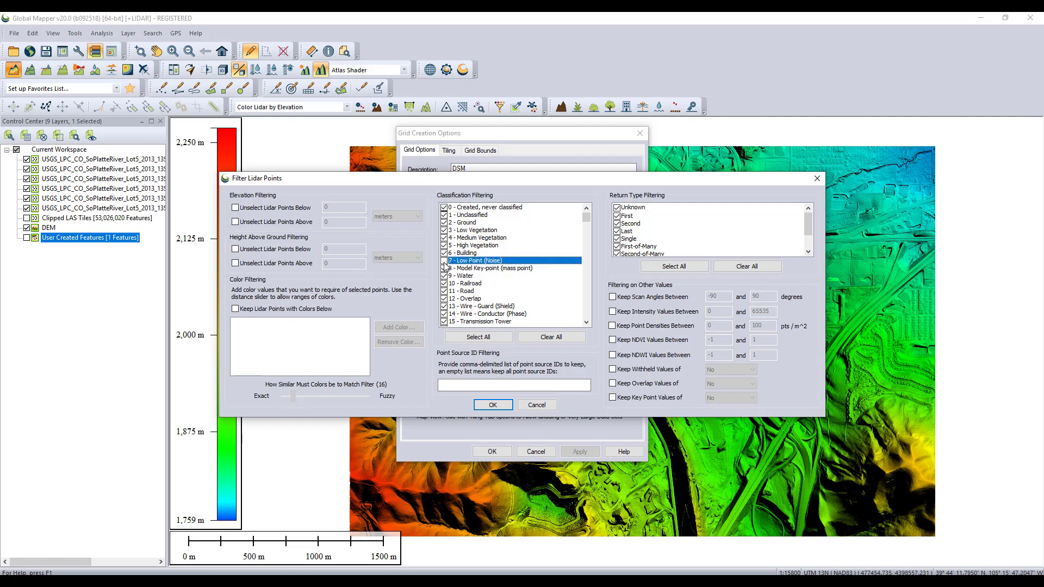
{"action": "left_click", "coordinate": [444, 292]}
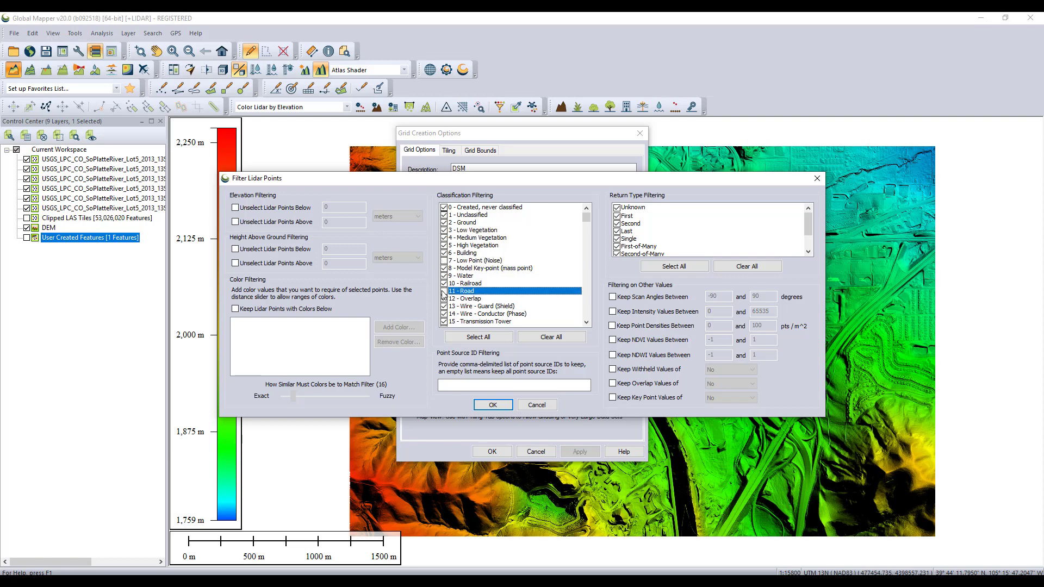
{"action": "scroll", "coordinate": [445, 290], "scroll_direction": "down", "scroll_amount": 3}
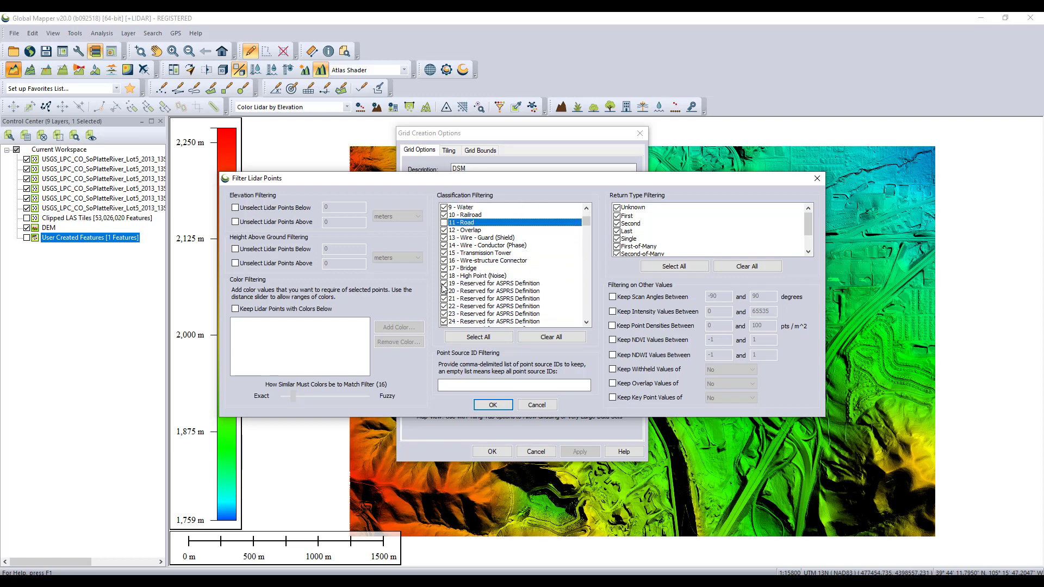
{"action": "left_click", "coordinate": [444, 276]}
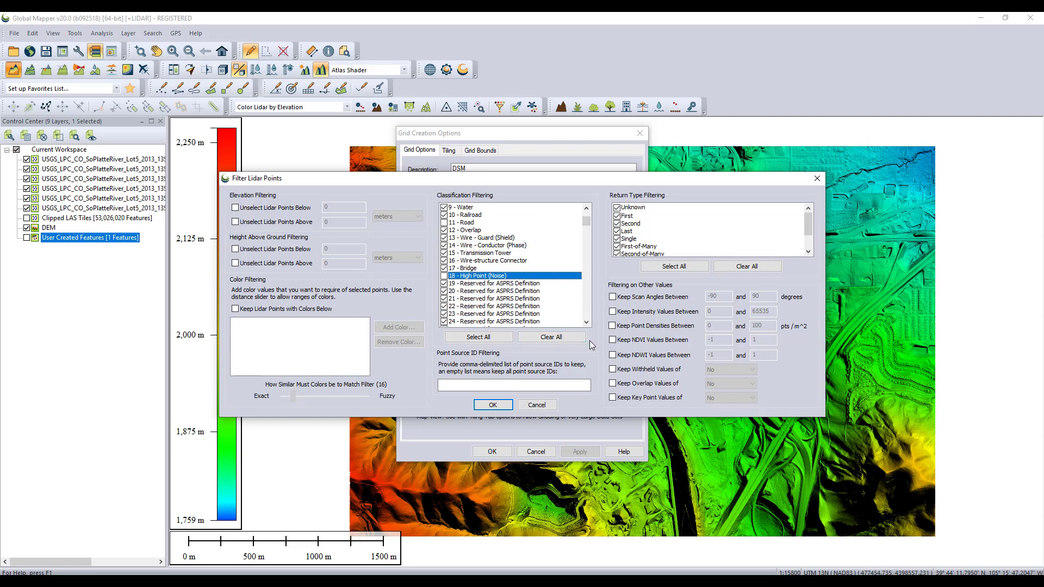
{"action": "left_click", "coordinate": [493, 405]}
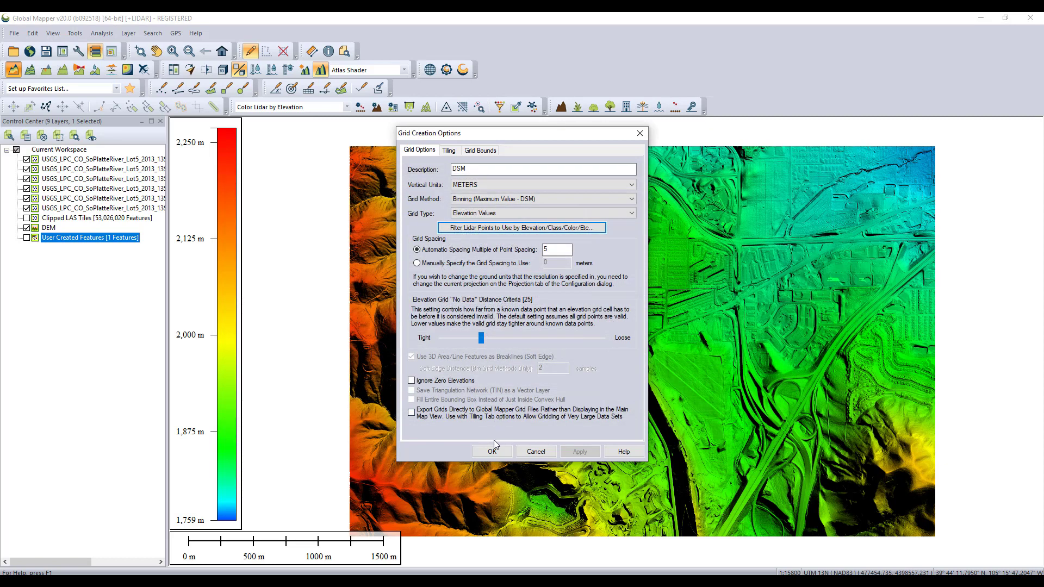
{"action": "left_click", "coordinate": [494, 451]}
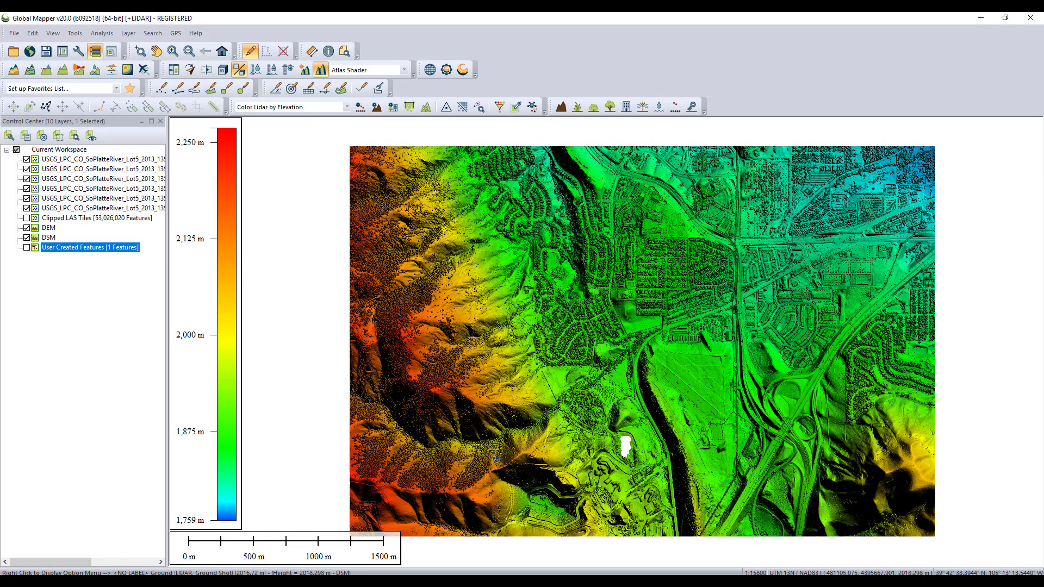
Zoom to the full extent and use the Swipe tool on the DSM layer to compare it against the DEM beneath
{"action": "left_click", "coordinate": [222, 52]}
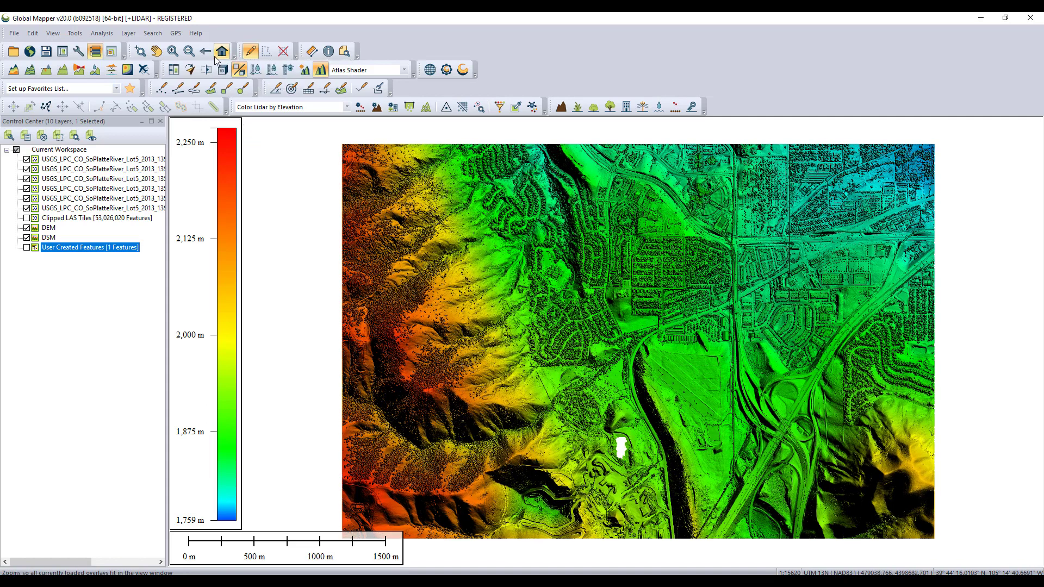
{"action": "left_click", "coordinate": [207, 70]}
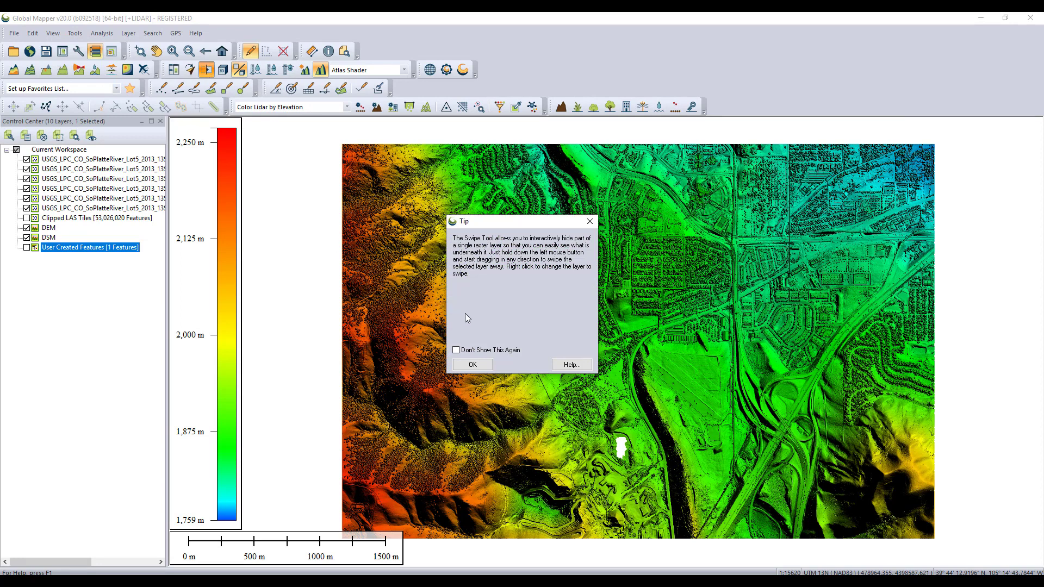
{"action": "left_click", "coordinate": [463, 367]}
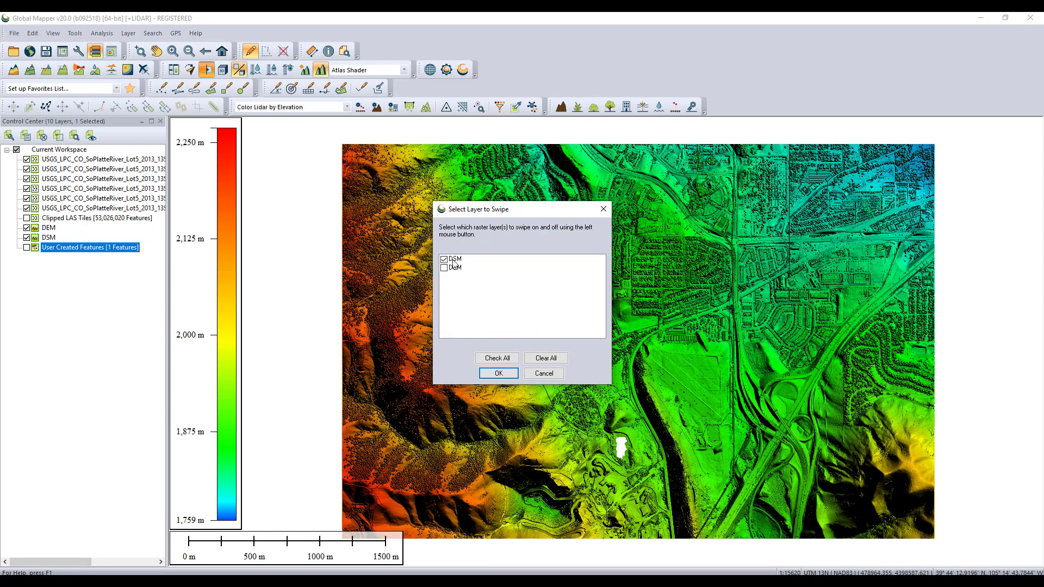
{"action": "left_click", "coordinate": [499, 373]}
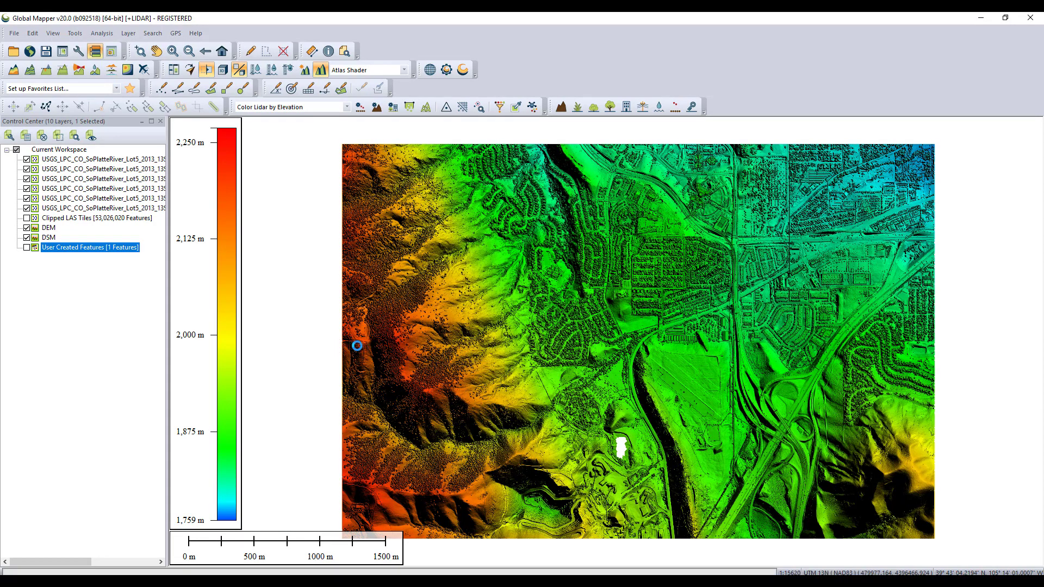
{"action": "mouse_move", "coordinate": [357, 346]}
{"action": "left_mouse_down"}
{"action": "mouse_move", "coordinate": [755, 398]}
{"action": "mouse_move", "coordinate": [505, 394]}
{"action": "left_mouse_up"}
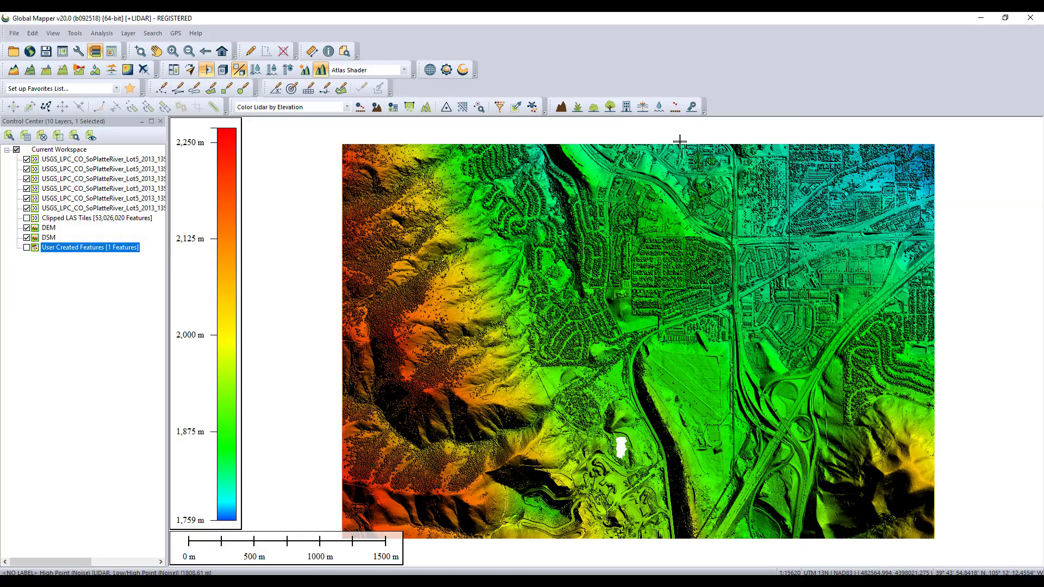
{"action": "left_click_drag", "start_coordinate": [680, 142], "coordinate": [664, 305]}
{"action": "left_click_drag", "start_coordinate": [939, 342], "coordinate": [770, 342]}
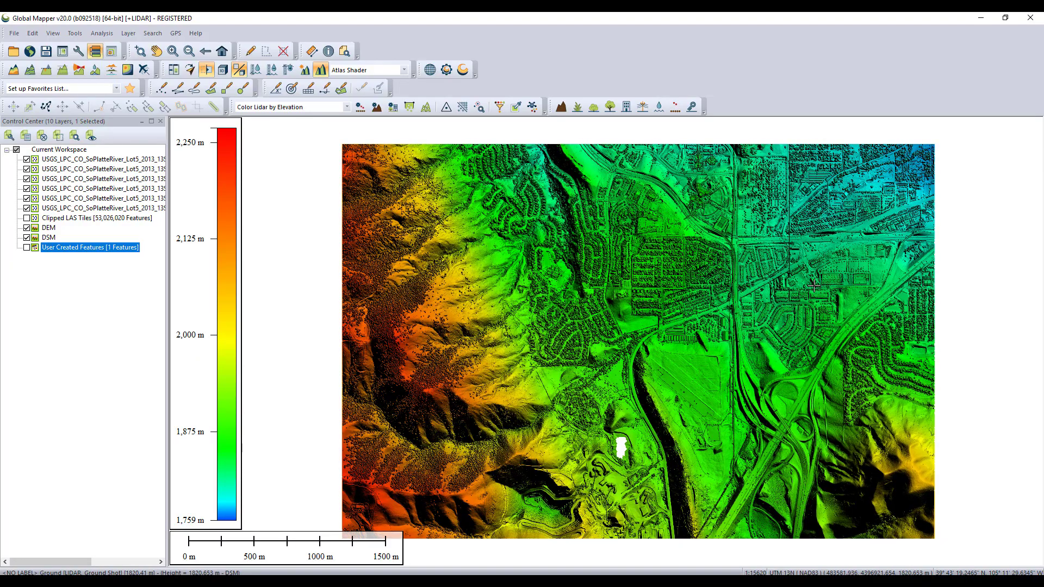
Turn off all layers in the workspace and display only the DEM
{"action": "scroll", "coordinate": [825, 259], "scroll_direction": "up", "scroll_amount": 2}
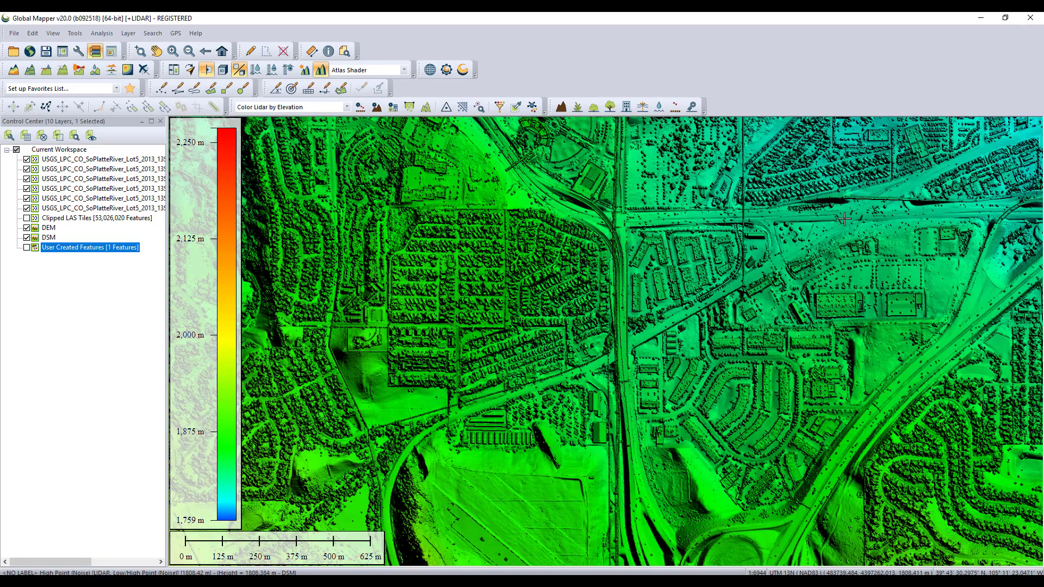
{"action": "scroll", "coordinate": [827, 240], "scroll_direction": "up", "scroll_amount": 1}
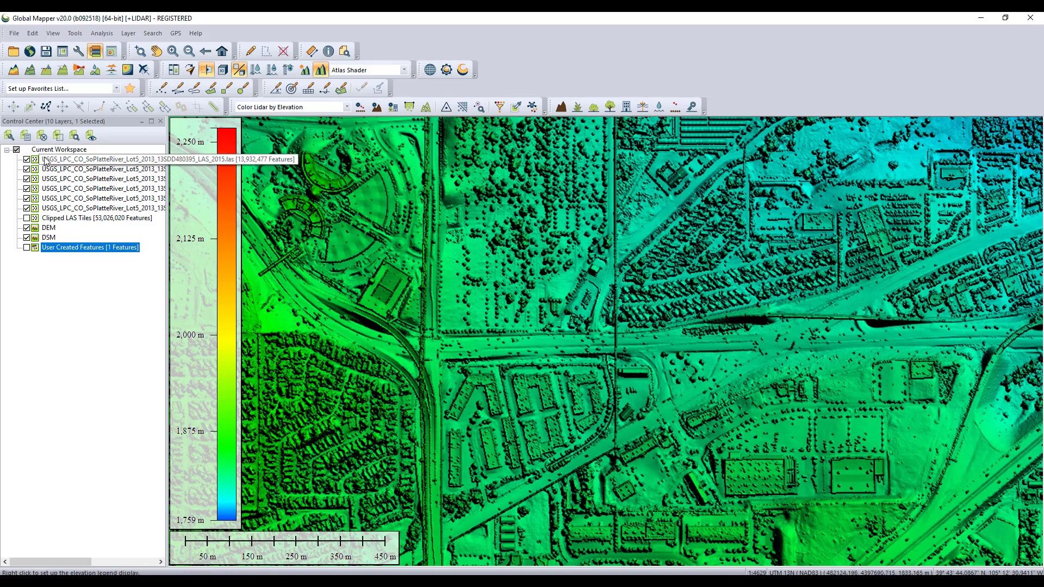
{"action": "left_click", "coordinate": [16, 150]}
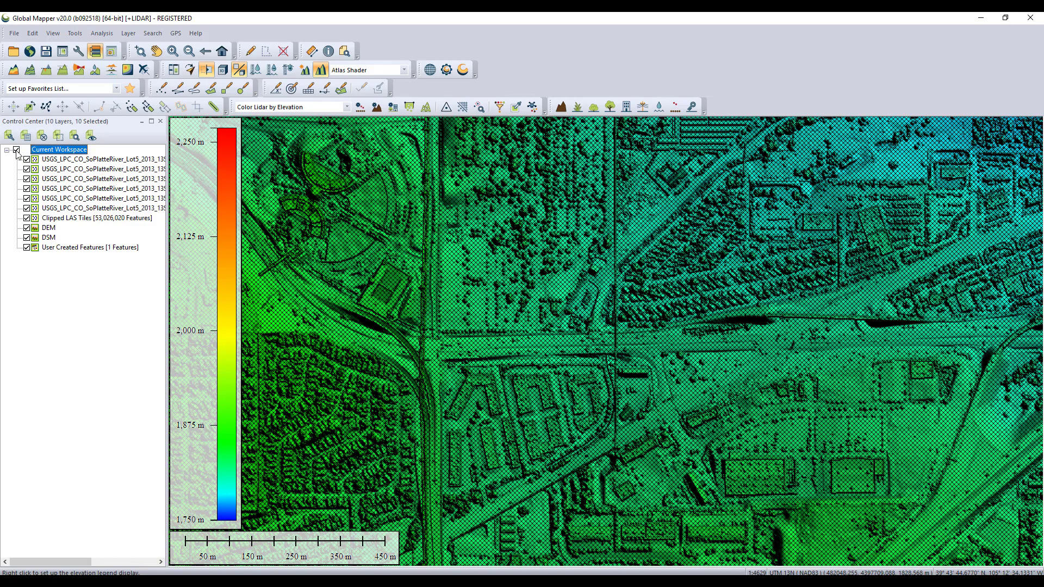
{"action": "left_click", "coordinate": [16, 150]}
{"action": "left_click", "coordinate": [26, 228]}
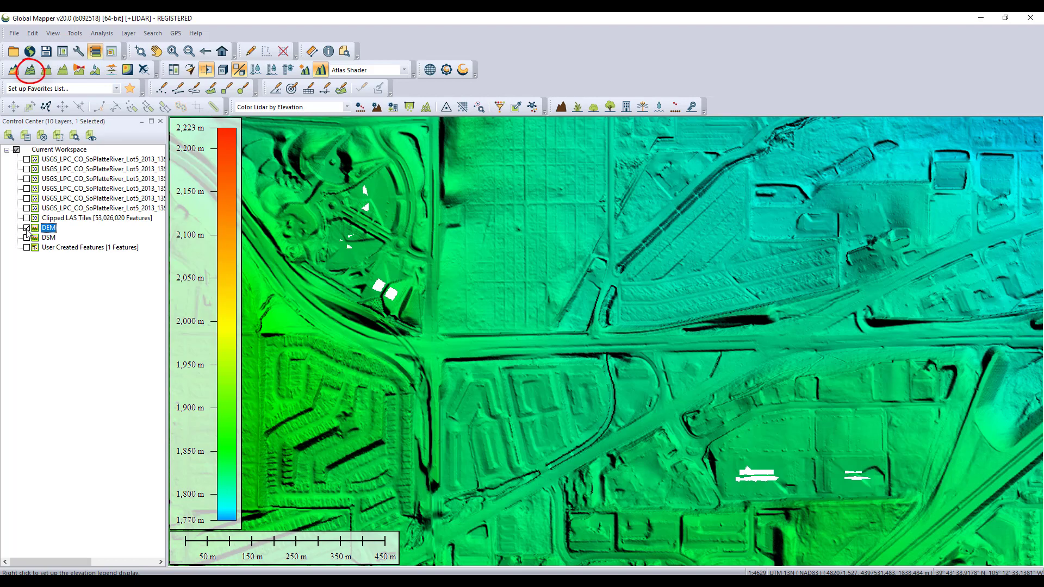
Generate contours from the DEM with a contour interval of 5 meters
{"action": "left_click", "coordinate": [29, 70]}
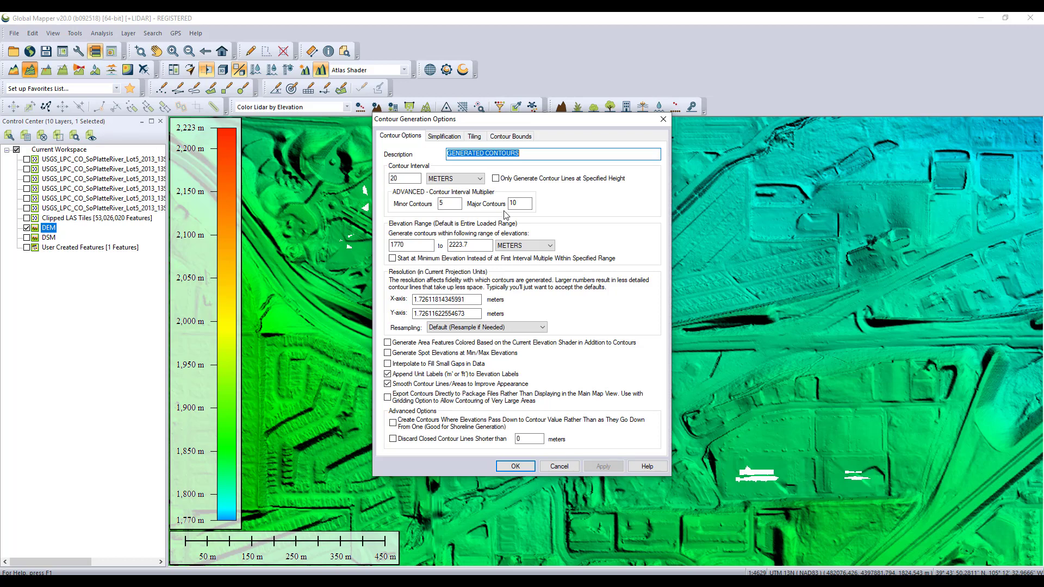
{"action": "double_click", "coordinate": [386, 177]}
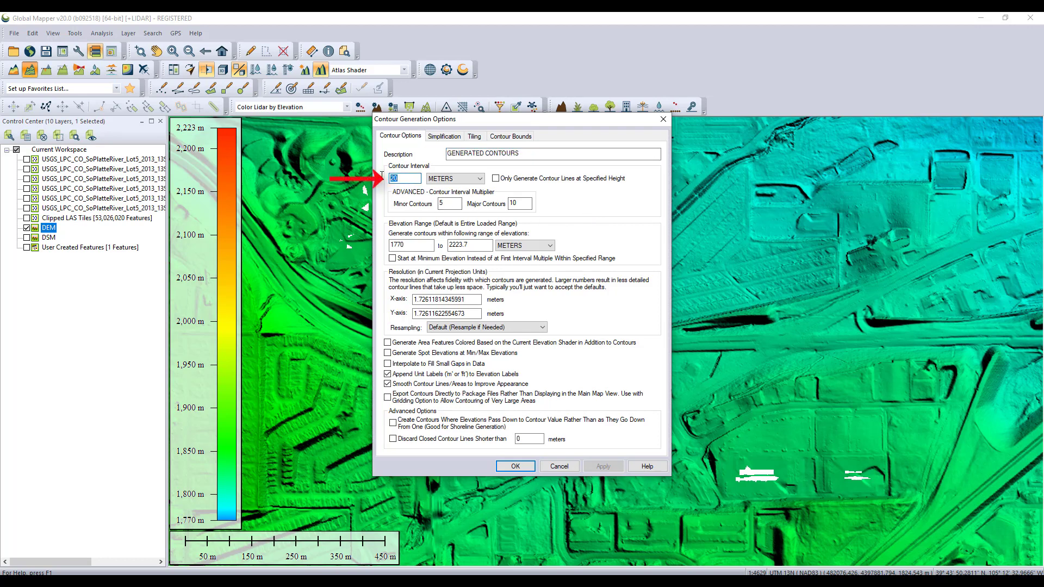
{"action": "type", "text": "5"}
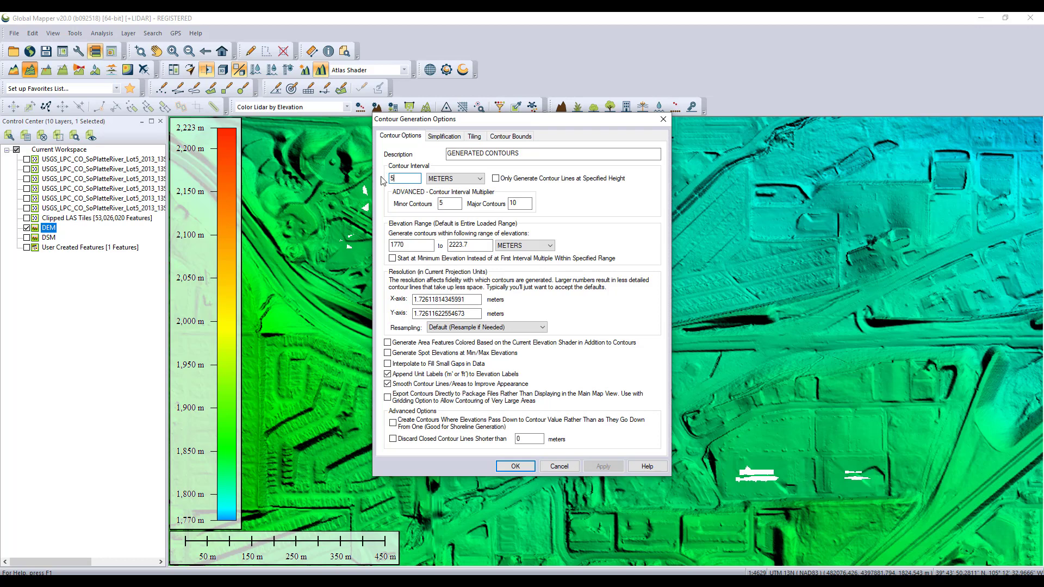
{"action": "left_click", "coordinate": [514, 466]}
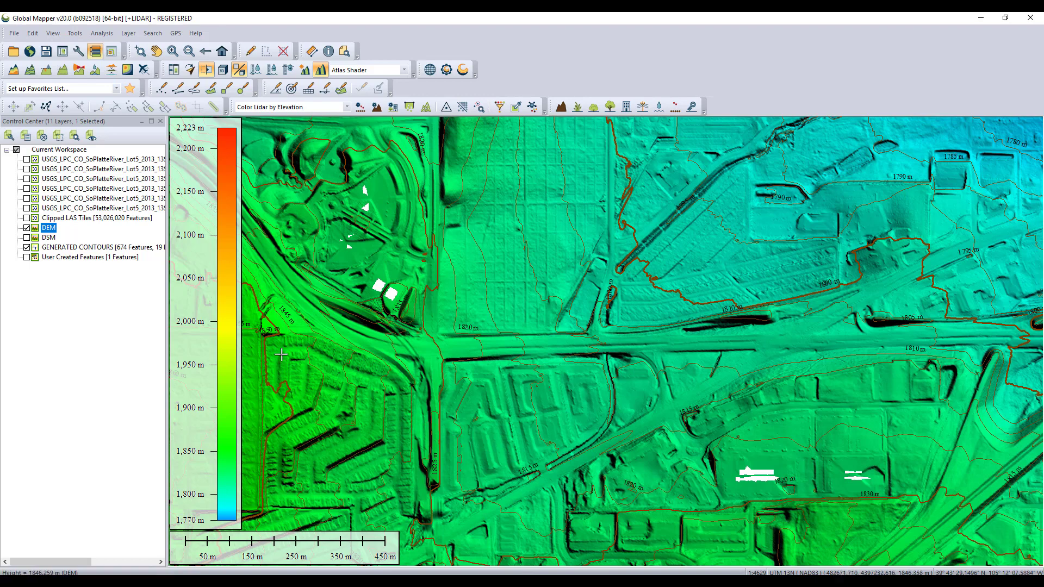
Export the GENERATED CONTOURS layer to a new file
{"action": "right_click", "coordinate": [96, 249]}
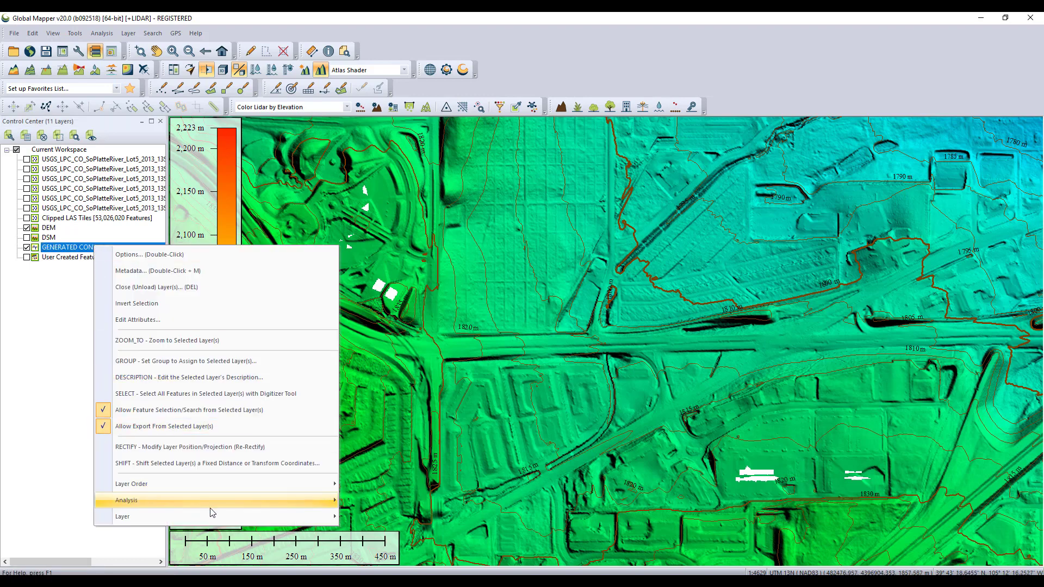
{"action": "mouse_move", "coordinate": [316, 523]}
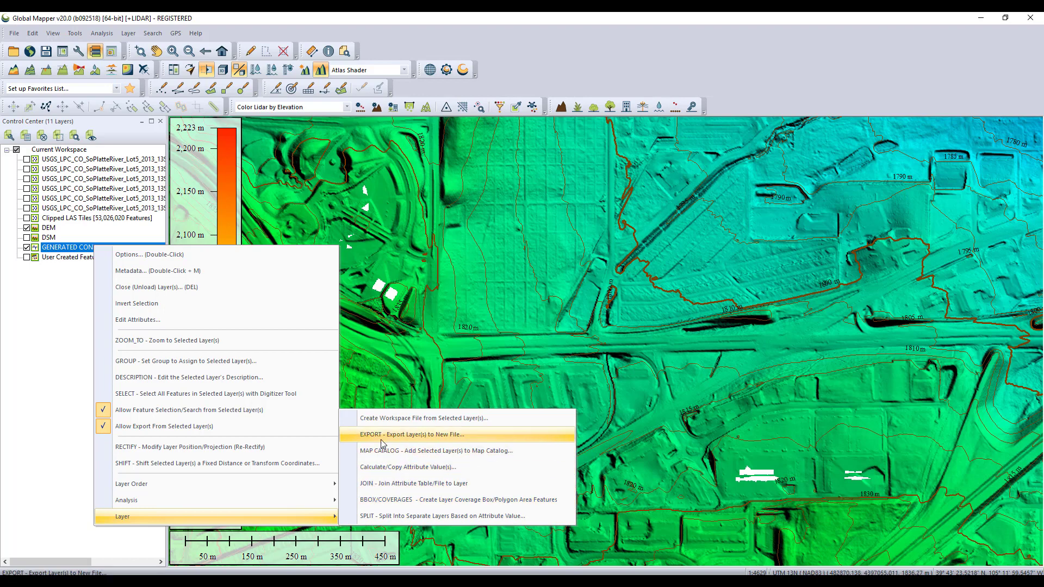